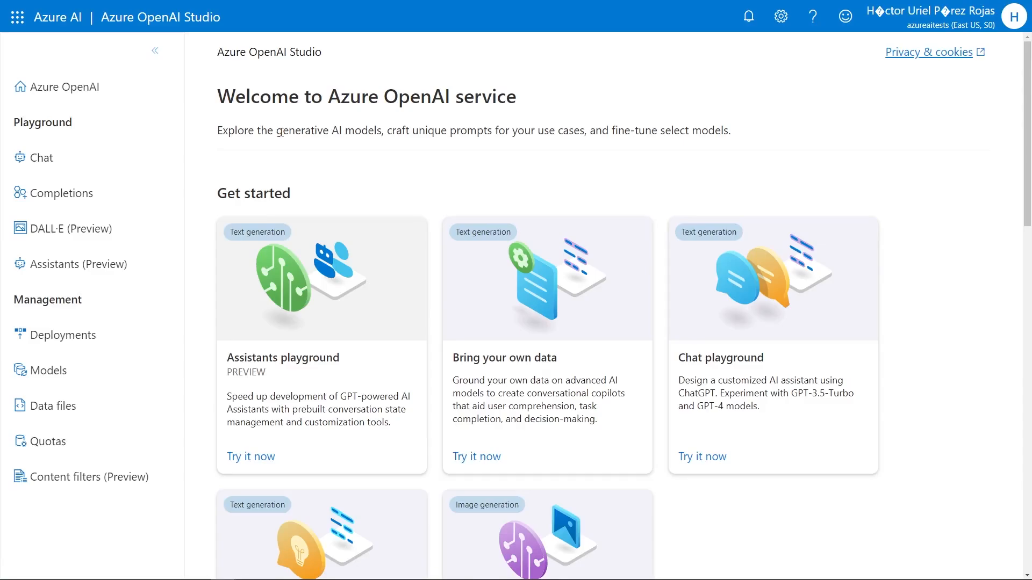
# Start a new model deployment using the gpt-35-turbo model with its version set to Auto-update to default.
pyautogui.click(120, 344)
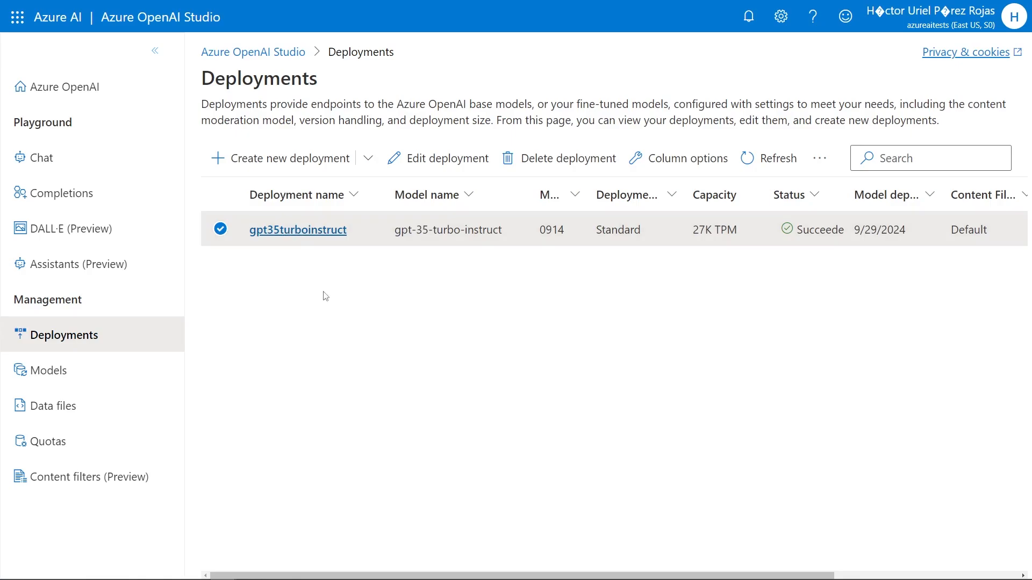
pyautogui.click(292, 159)
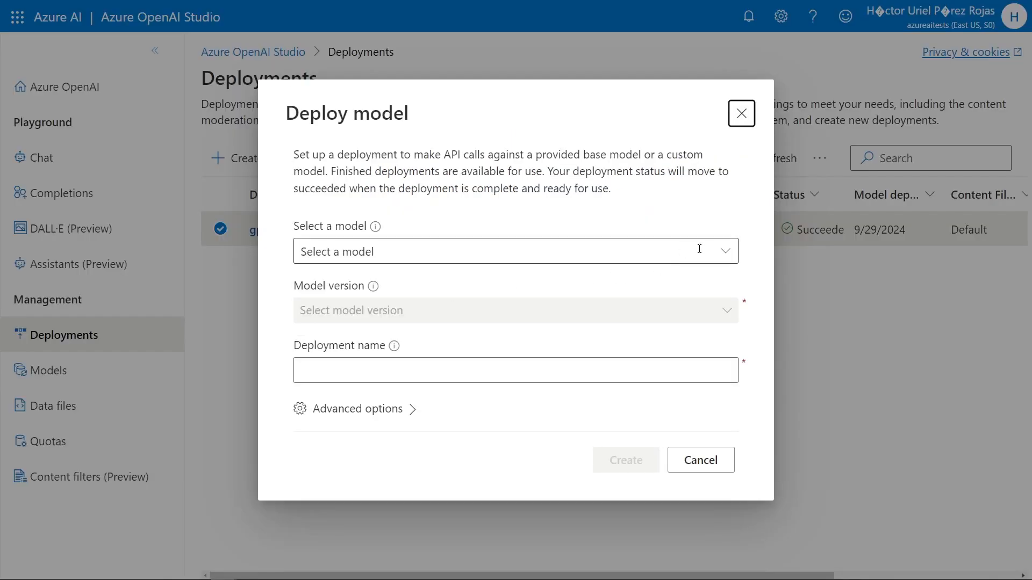
pyautogui.click(699, 250)
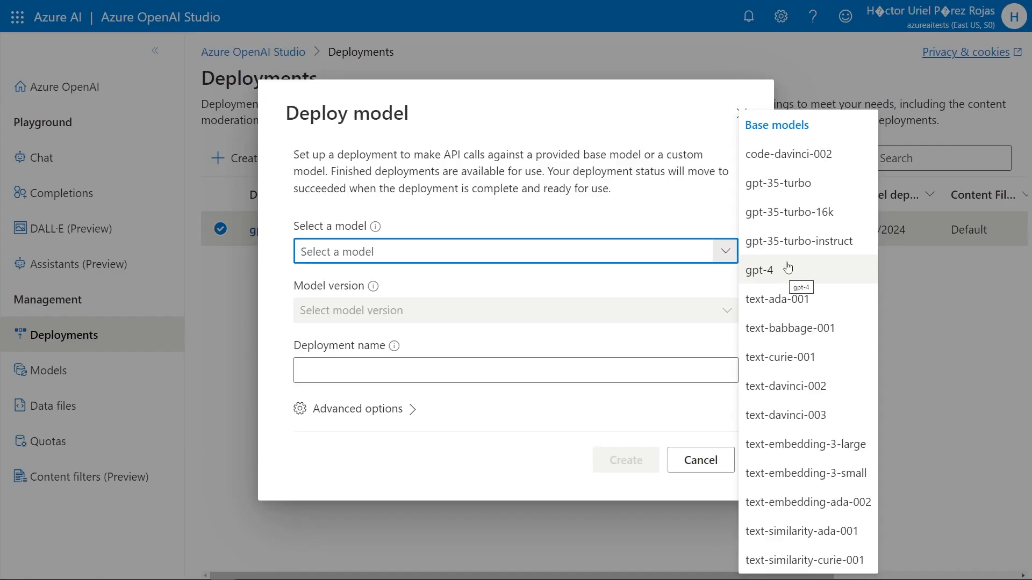
pyautogui.click(799, 184)
pyautogui.click(525, 315)
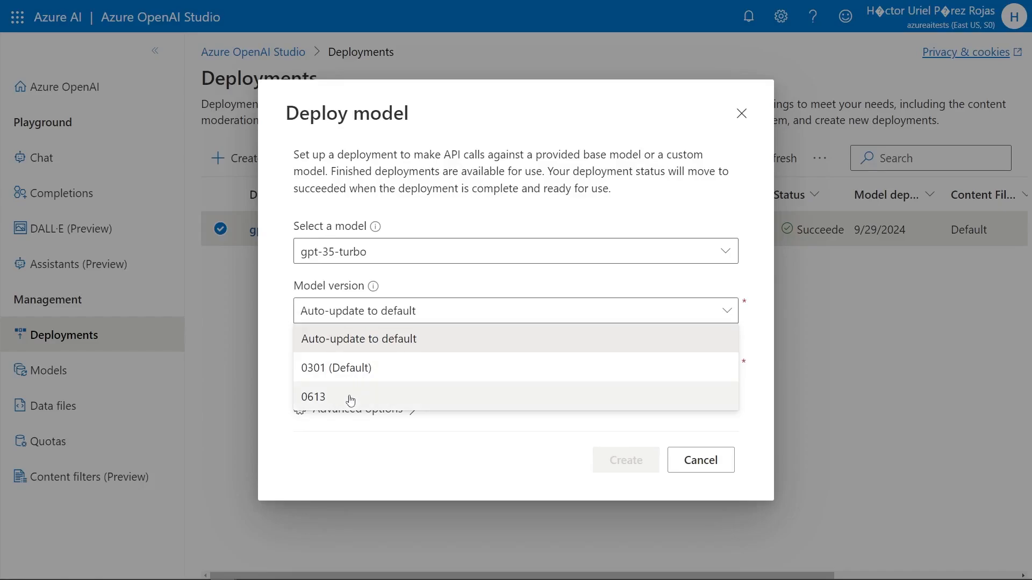
pyautogui.click(286, 315)
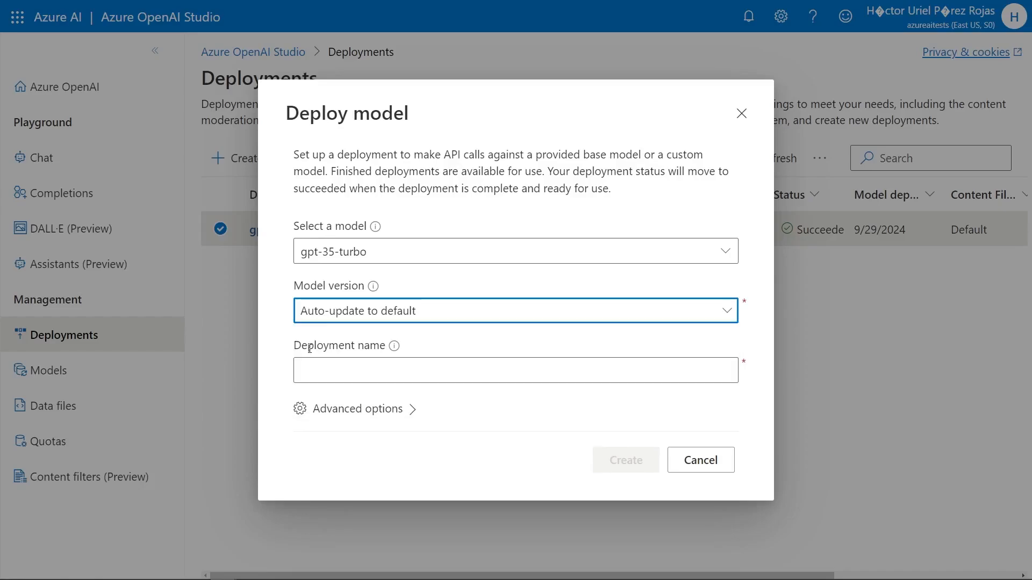
# Name the deployment gpt35turbo, keep its advanced options at their defaults, and create it.
pyautogui.click(338, 373)
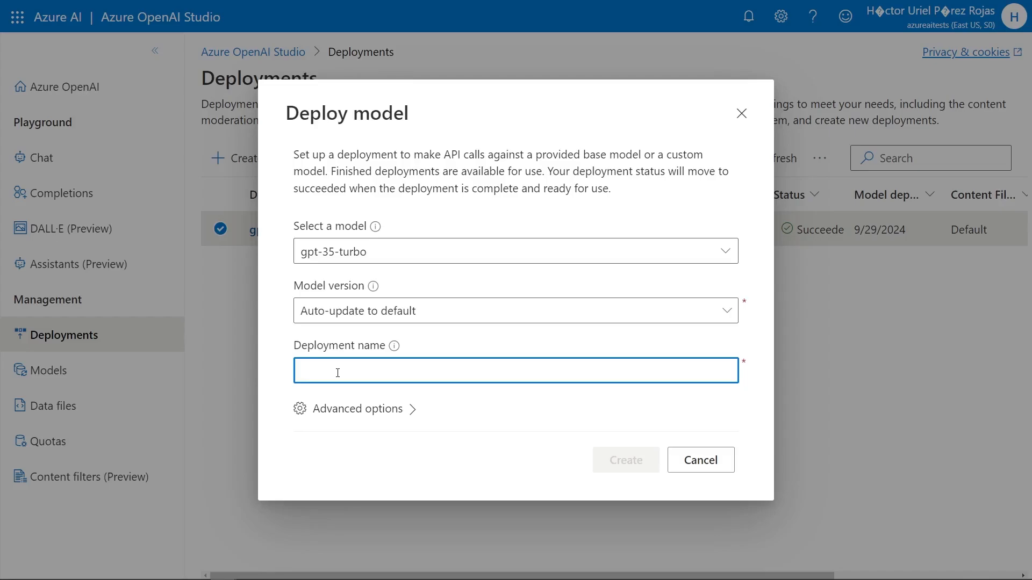
pyautogui.write('gpt3')
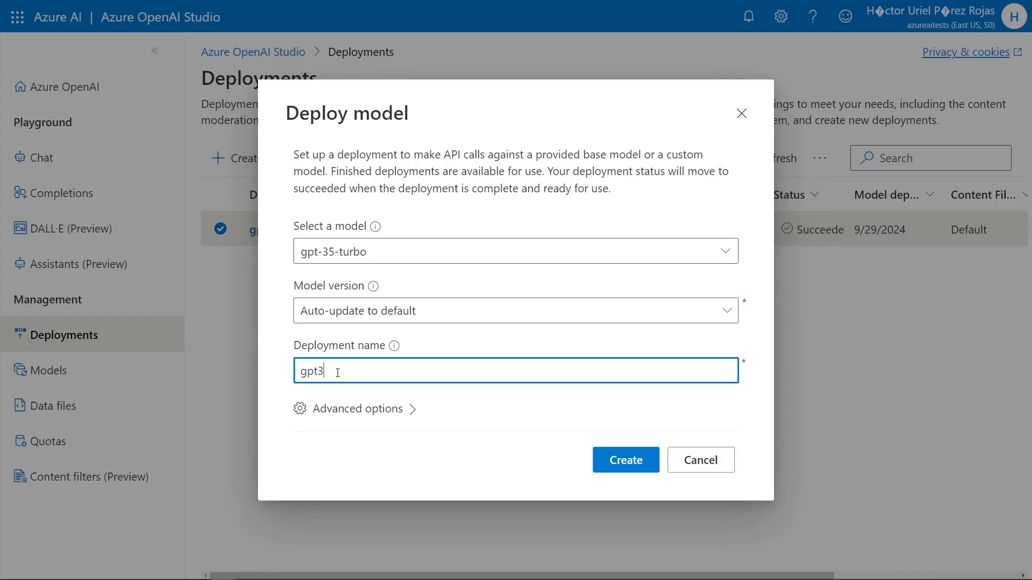
pyautogui.write('5turbo')
pyautogui.click(355, 410)
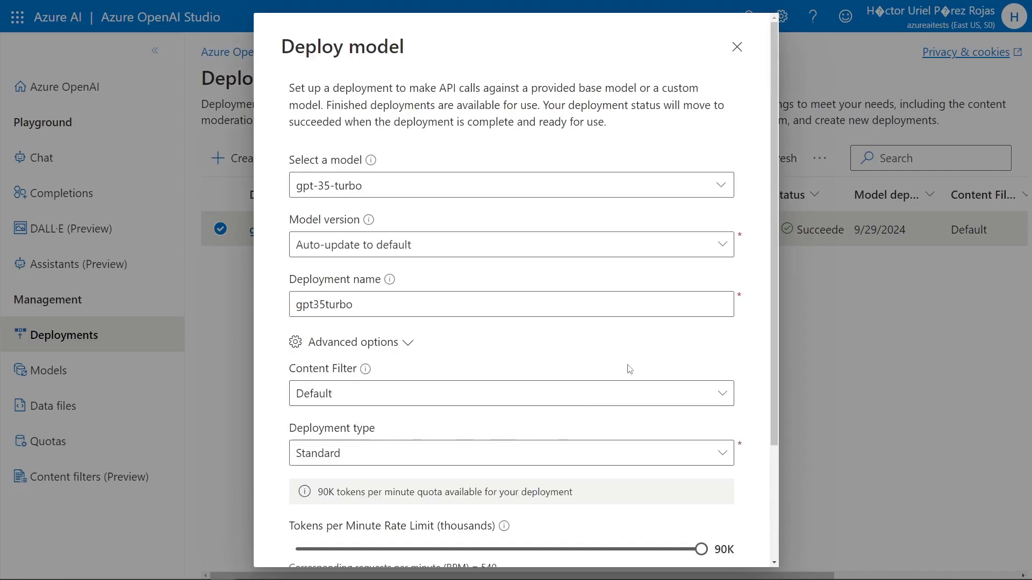
pyautogui.scroll(-2, 713, 358)
pyautogui.scroll(-2, 713, 358)
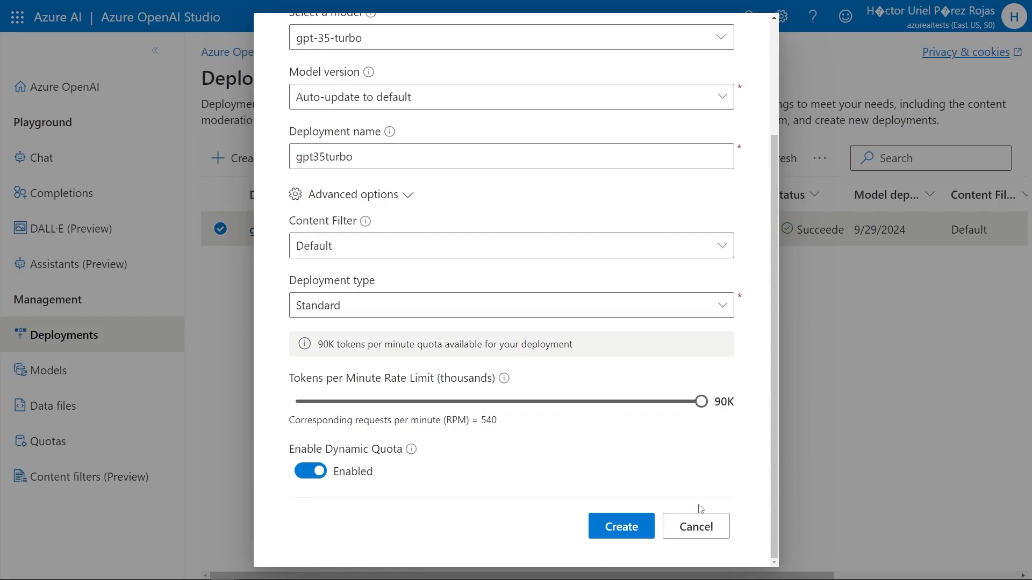
pyautogui.click(622, 531)
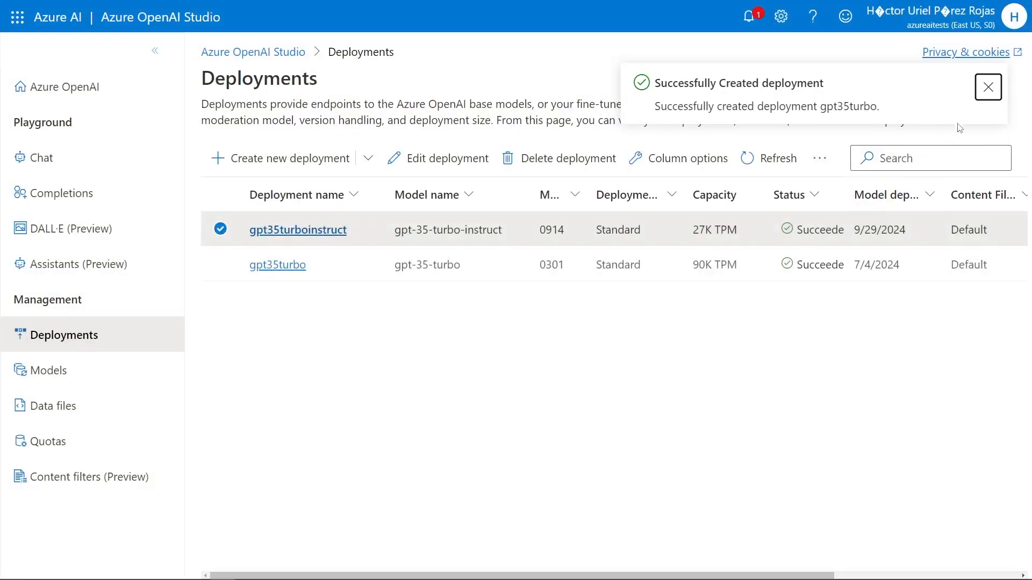
pyautogui.click(988, 87)
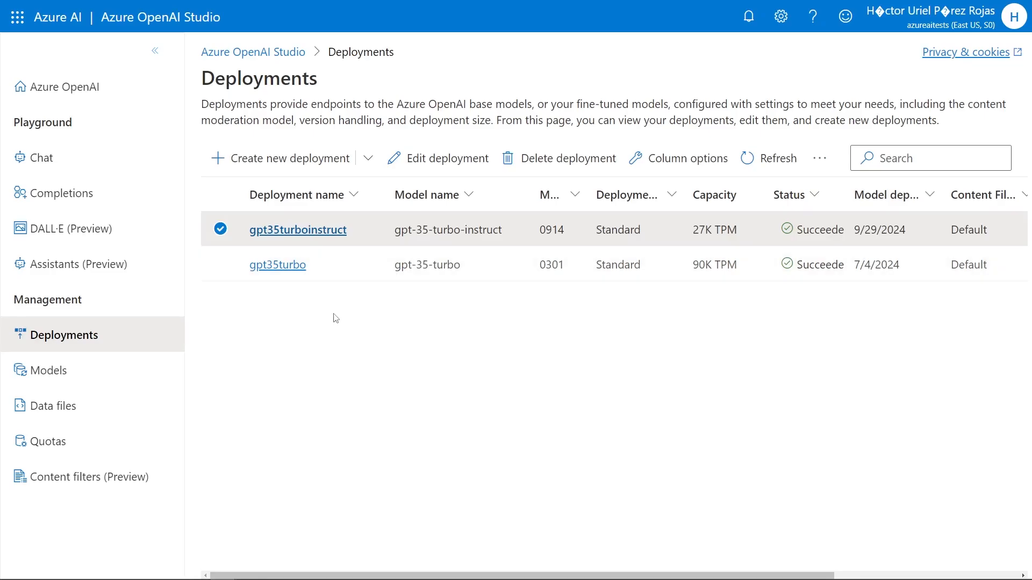
# Go to the chat playground and clear the existing chat session.
pyautogui.click(93, 173)
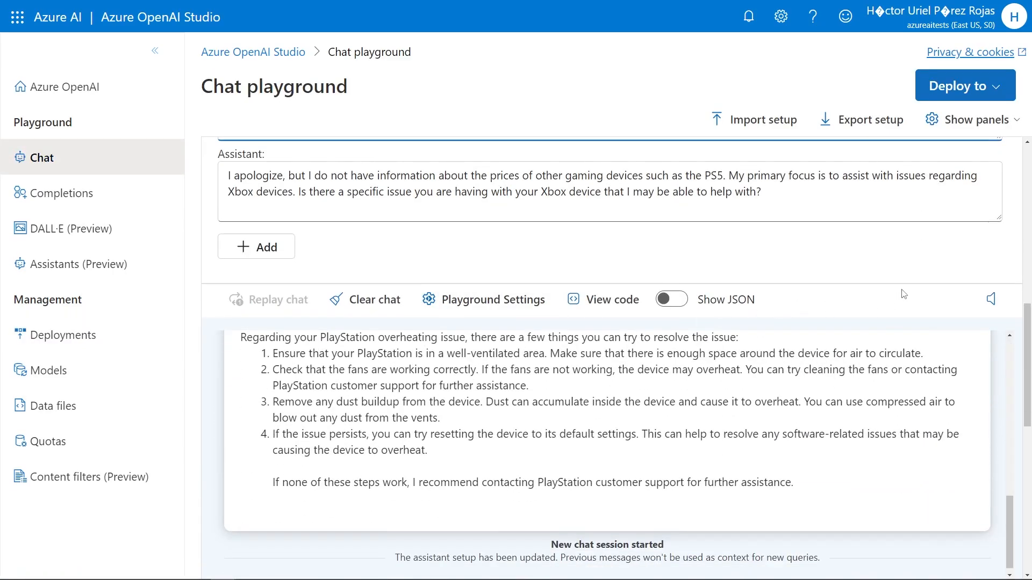
pyautogui.hotkey('ctrl', '-')
pyautogui.moveTo(872, 372)
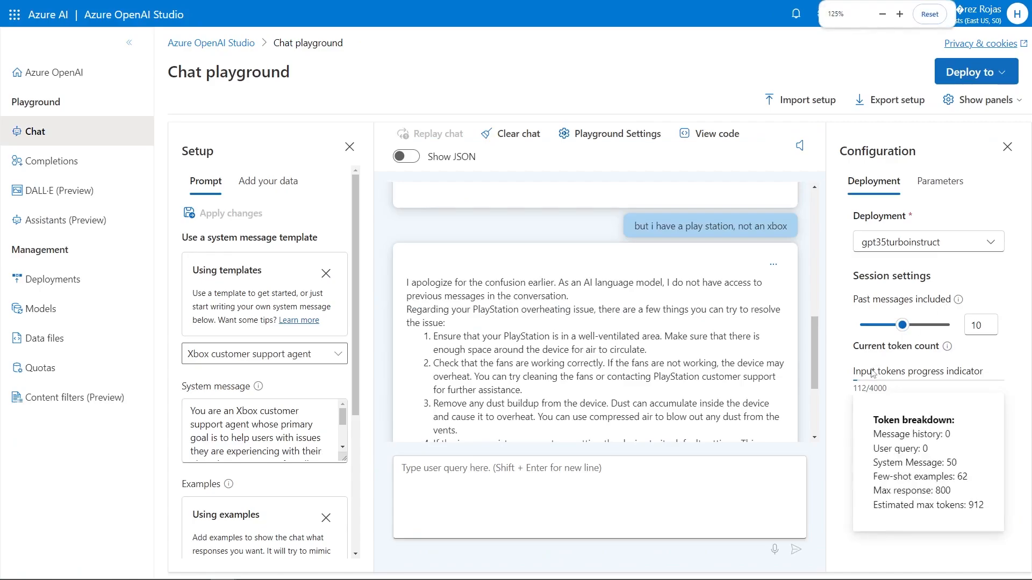
pyautogui.click(519, 134)
pyautogui.click(511, 336)
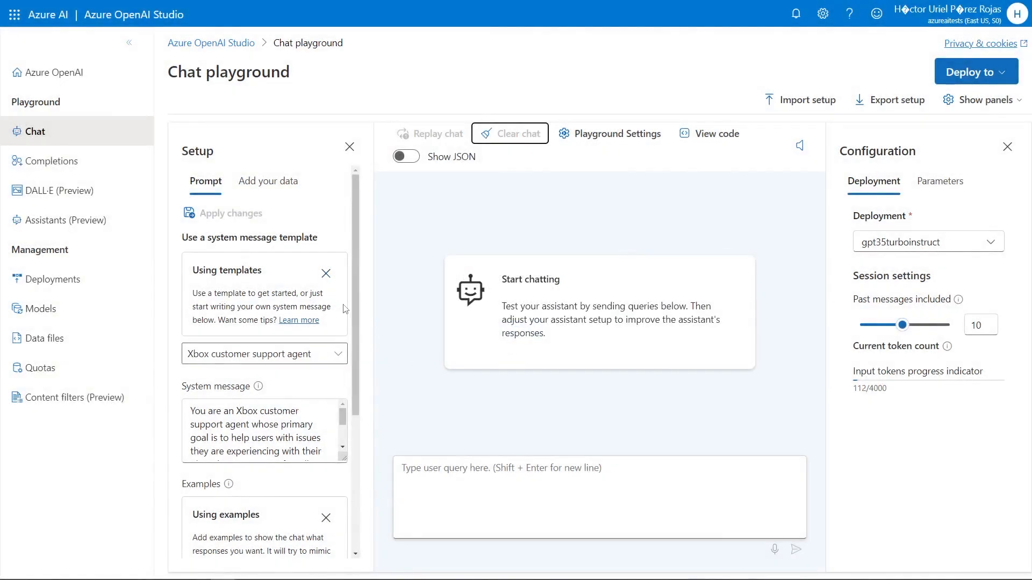
# Apply the Default system message template to the assistant setup.
pyautogui.click(310, 355)
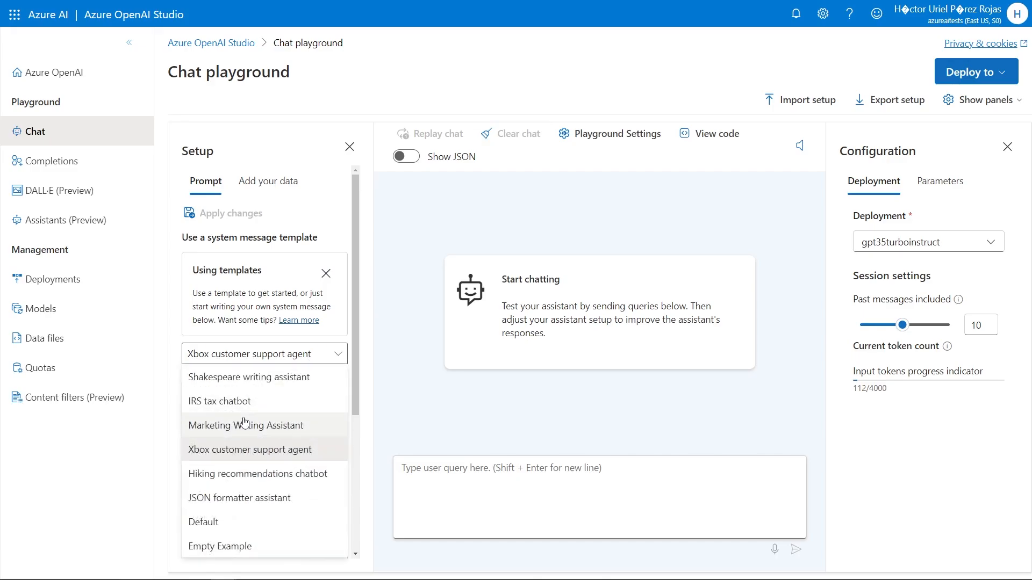
pyautogui.click(238, 528)
pyautogui.click(668, 325)
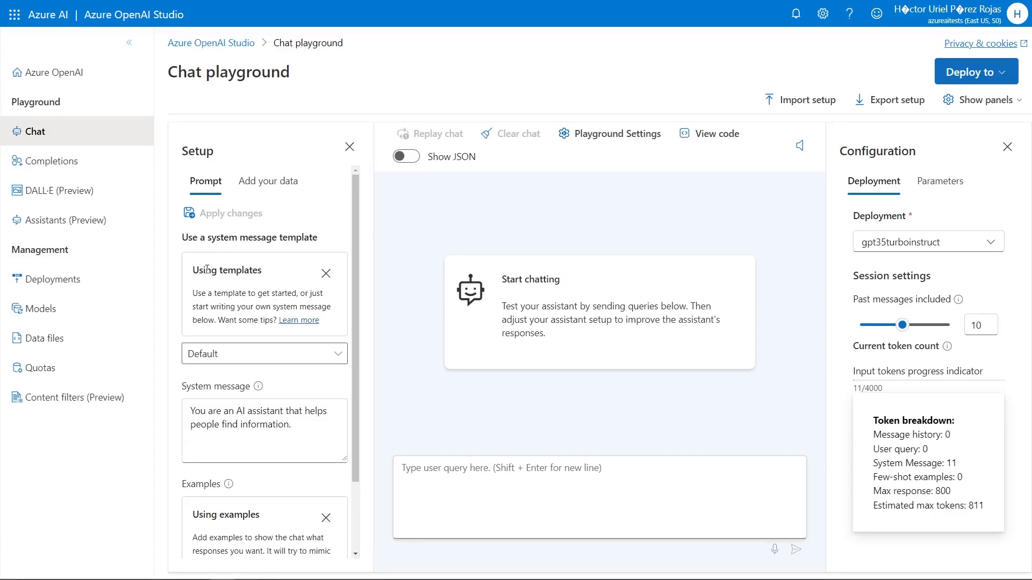
# Examine the setup's template guidance, the system message text and the examples section.
pyautogui.moveTo(193, 270); pyautogui.dragTo(263, 272)
pyautogui.click(275, 278)
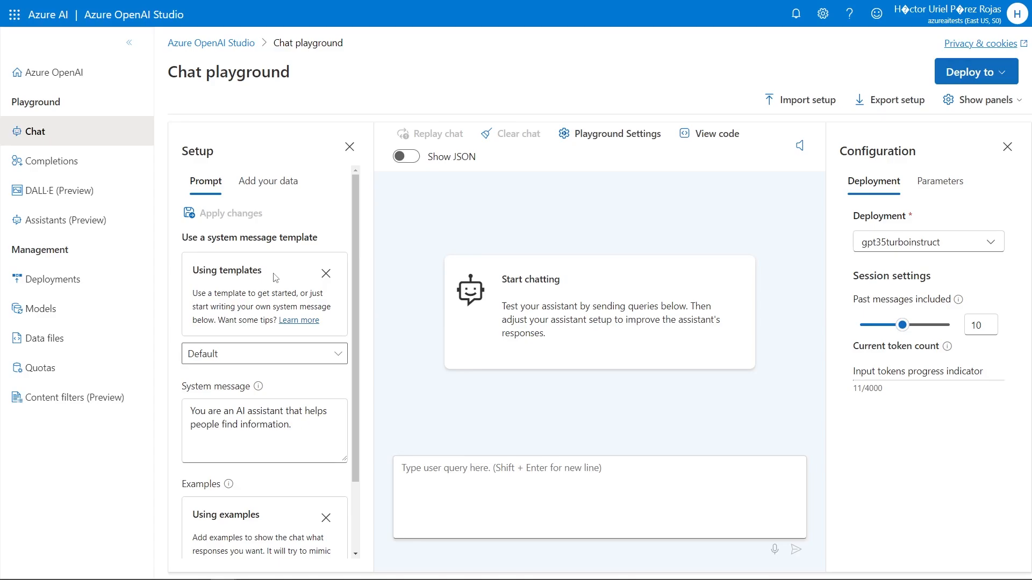
pyautogui.scroll(-2, 275, 278)
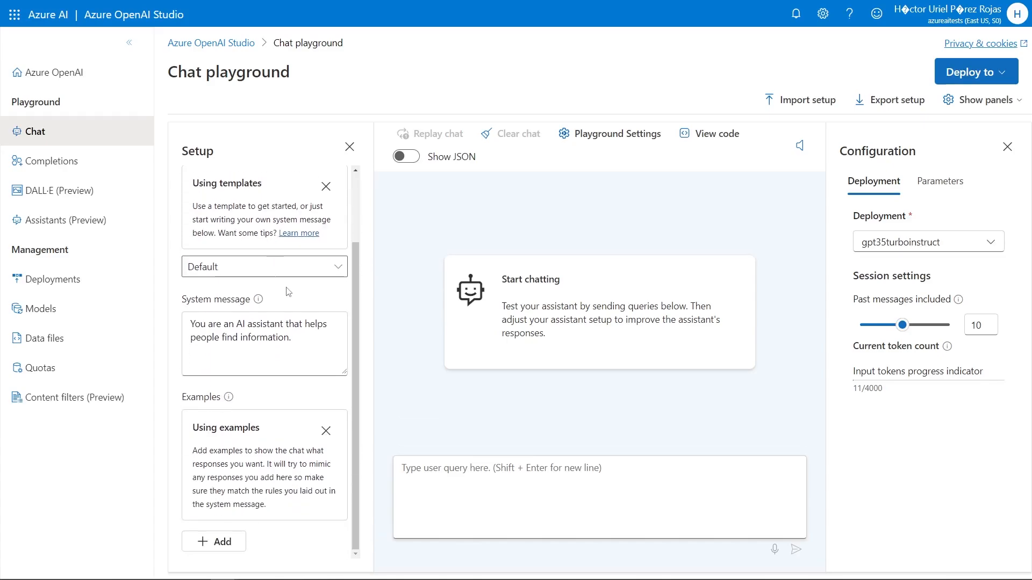
pyautogui.moveTo(183, 300); pyautogui.dragTo(246, 301)
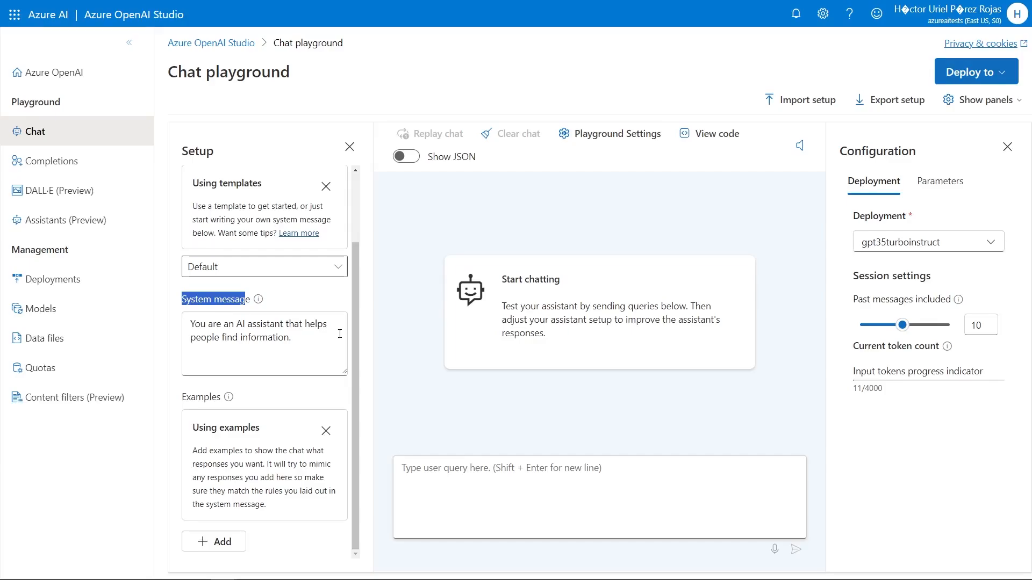
pyautogui.moveTo(293, 337); pyautogui.dragTo(181, 331)
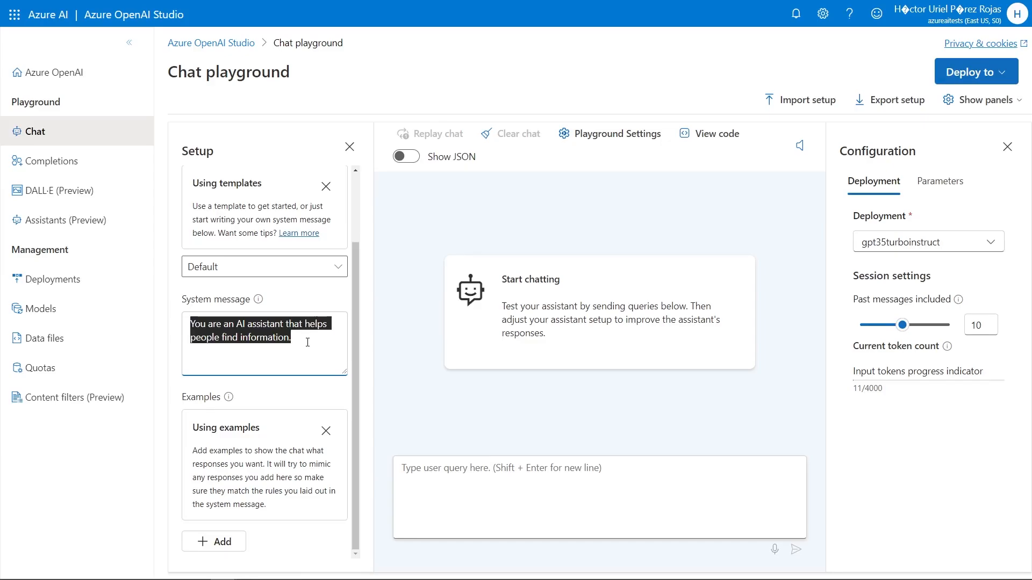
pyautogui.doubleClick(199, 395)
pyautogui.click(254, 391)
# Add a blank example to the assistant setup and review its User and Assistant fields.
pyautogui.click(219, 542)
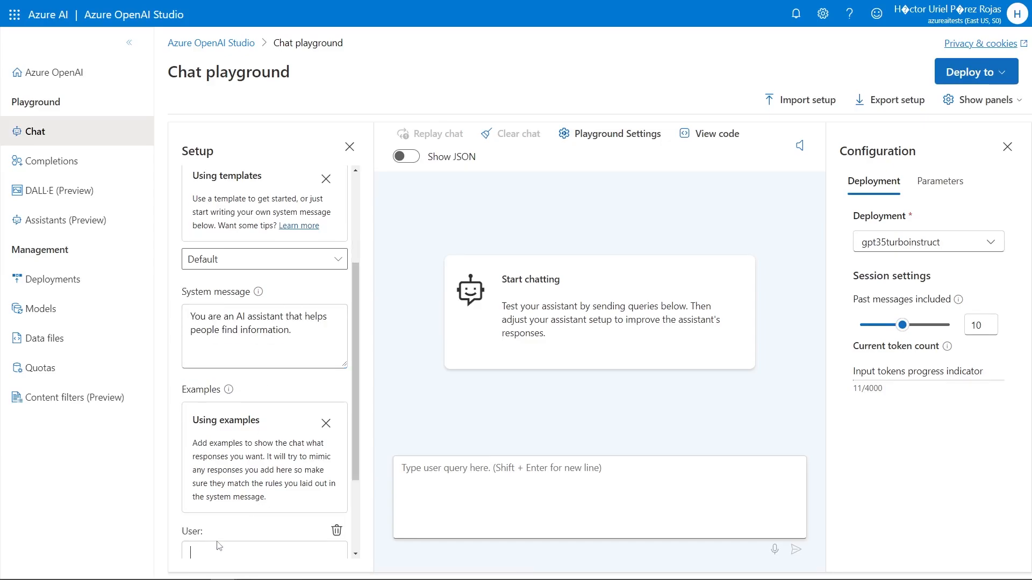
pyautogui.scroll(-2, 279, 459)
pyautogui.scroll(-1, 279, 459)
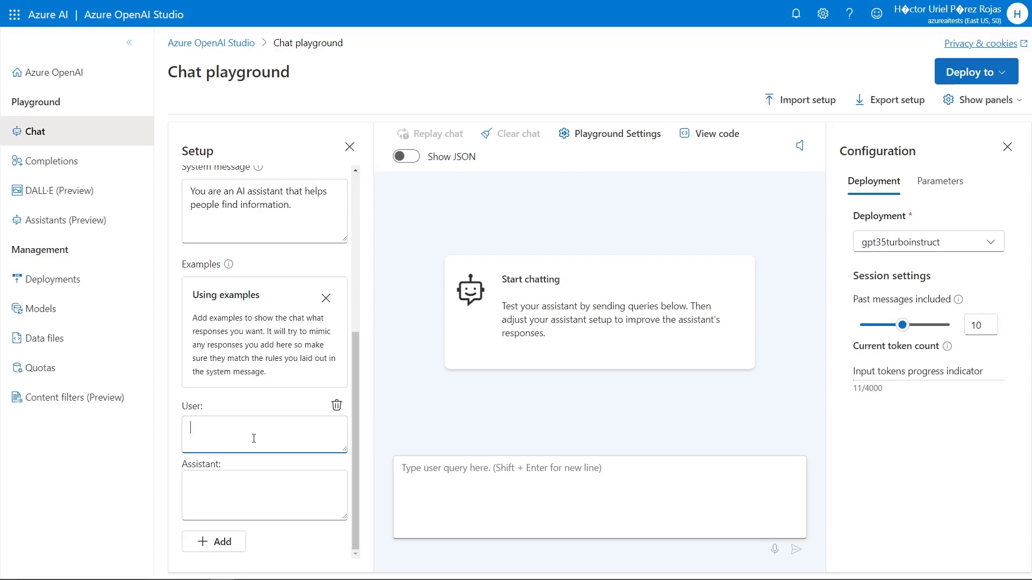
pyautogui.doubleClick(195, 407)
pyautogui.doubleClick(206, 464)
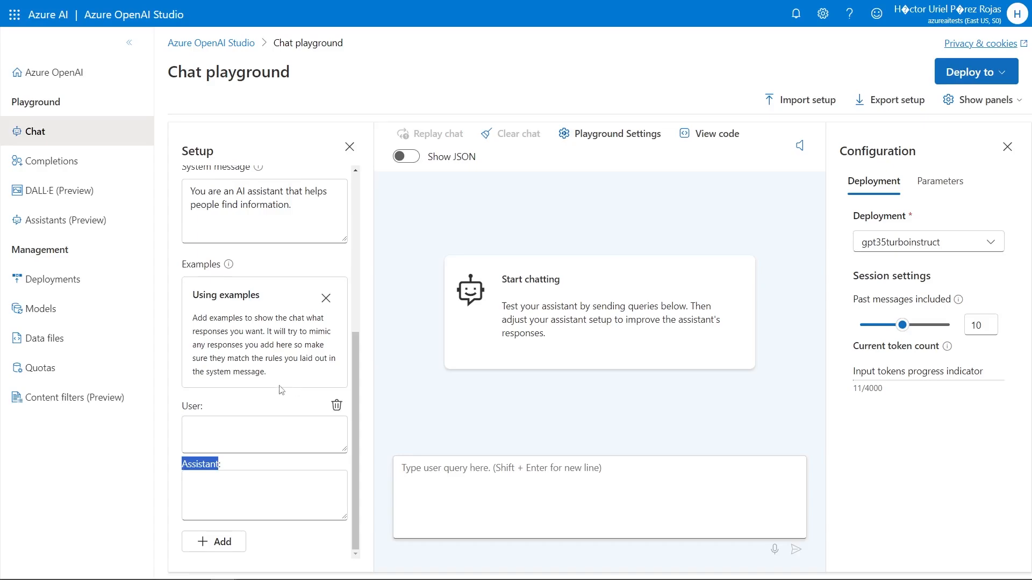
pyautogui.click(291, 396)
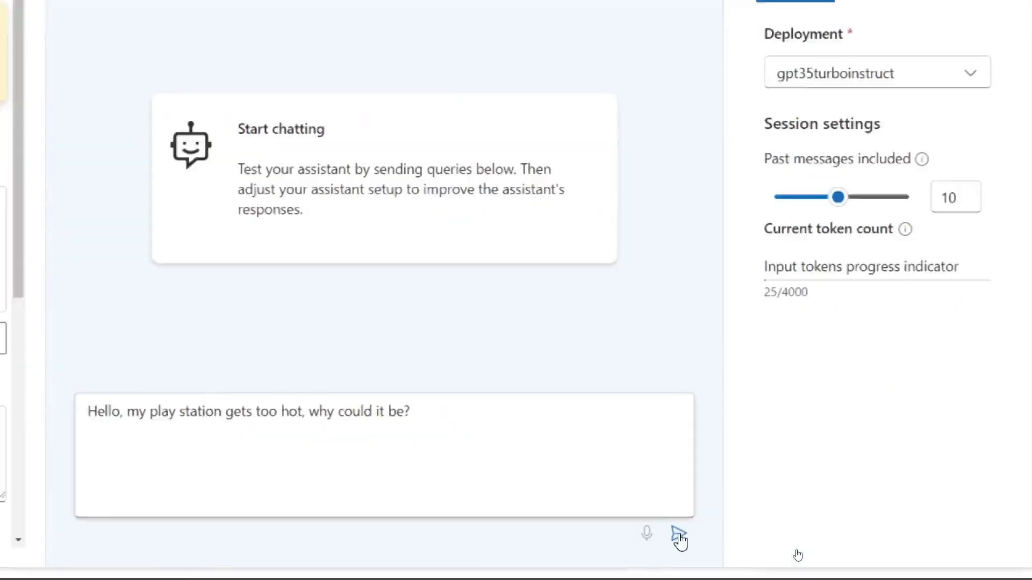
# Send the query "Hello, my play station gets too hot, why could it be?" using the gpt35turboinstruct deployment.
pyautogui.click(560, 521)
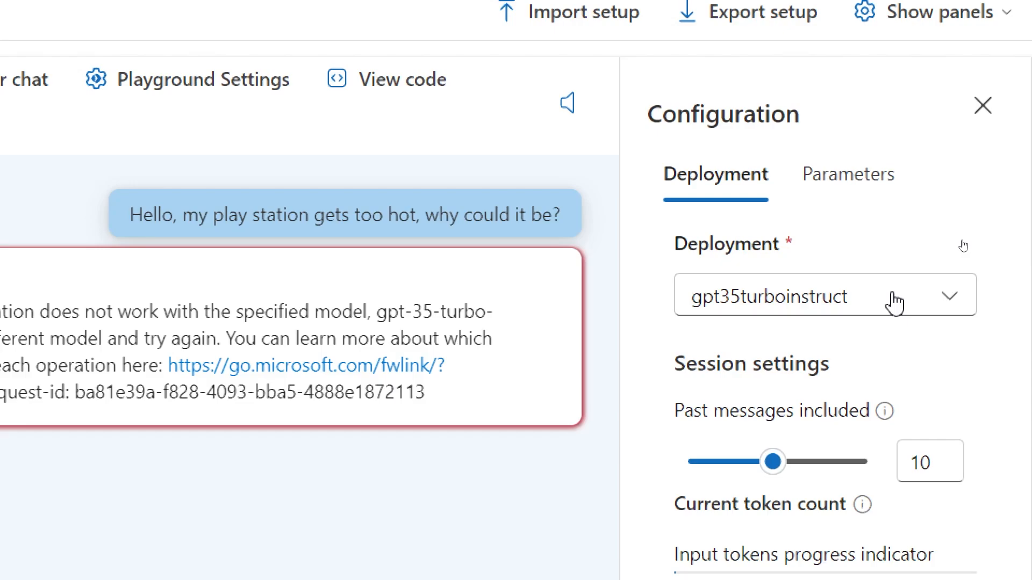
# Switch the chat deployment to gpt35turbo and clear the chat.
pyautogui.click(895, 304)
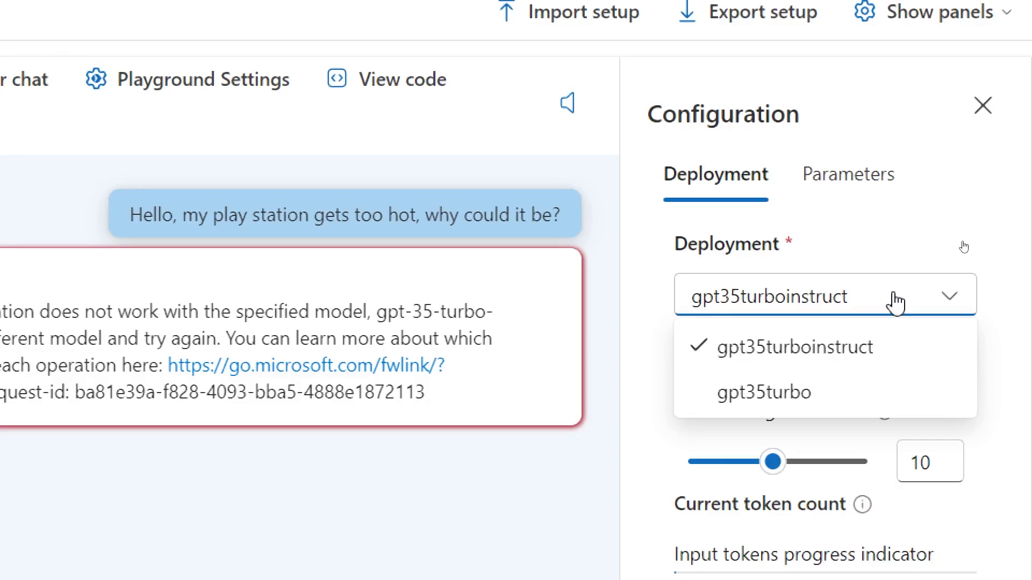
pyautogui.click(802, 304)
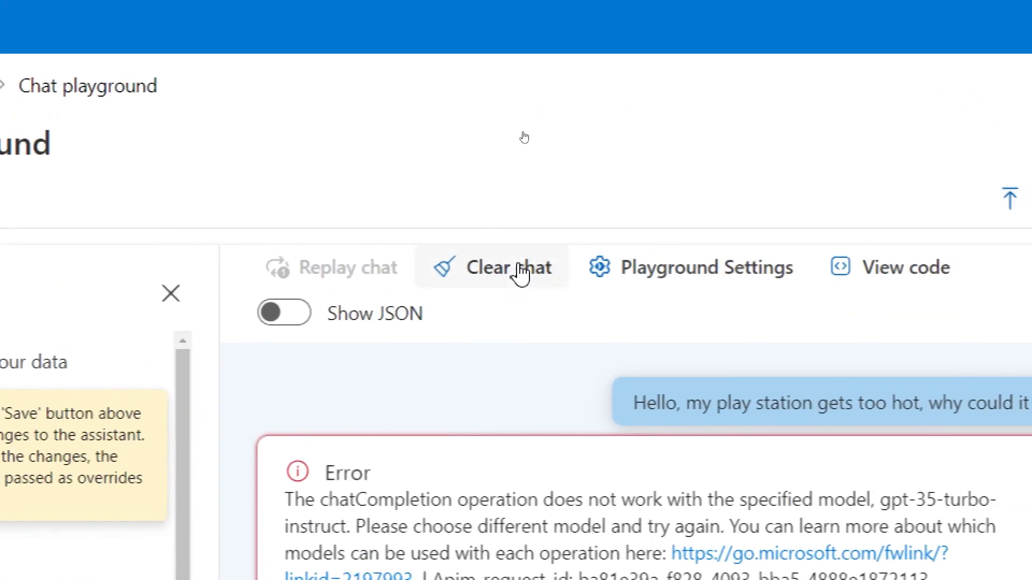
pyautogui.click(420, 76)
pyautogui.click(507, 324)
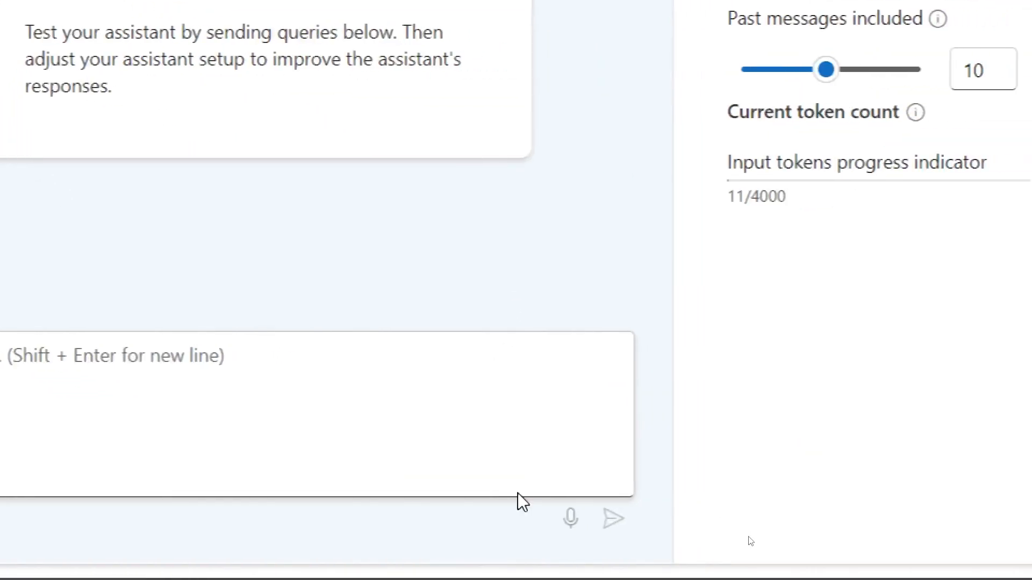
# Send the query "Hello, my play station gets too hot, why could it be?" to the gpt35turbo deployment.
pyautogui.click(671, 564)
pyautogui.write('Hello, my play station gets too hot, why could it be?')
pyautogui.press('Return')
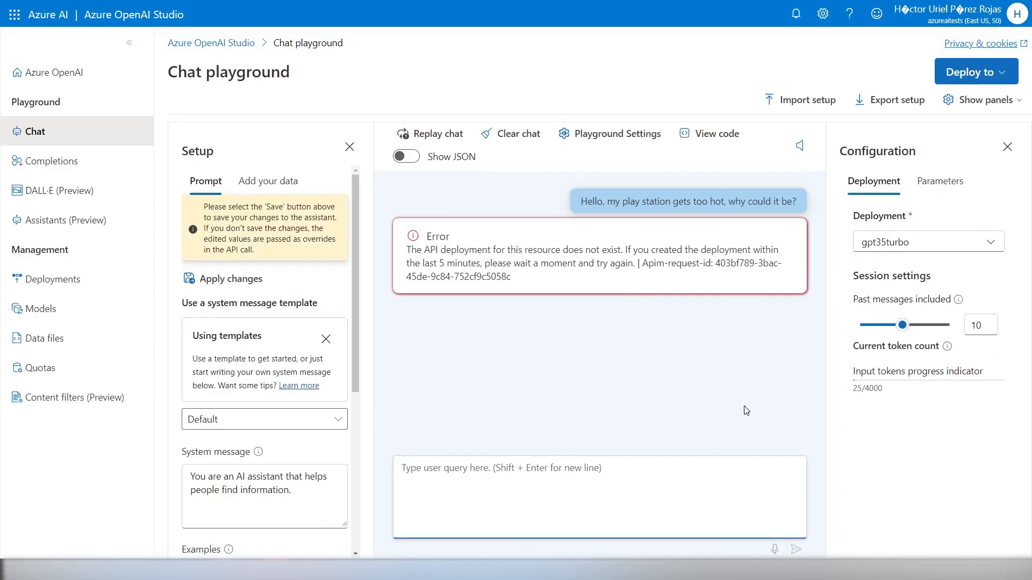
# Apply the pending assistant setup changes and clear the chat for another attempt.
pyautogui.click(228, 279)
pyautogui.click(664, 321)
pyautogui.click(25, 40)
pyautogui.click(507, 324)
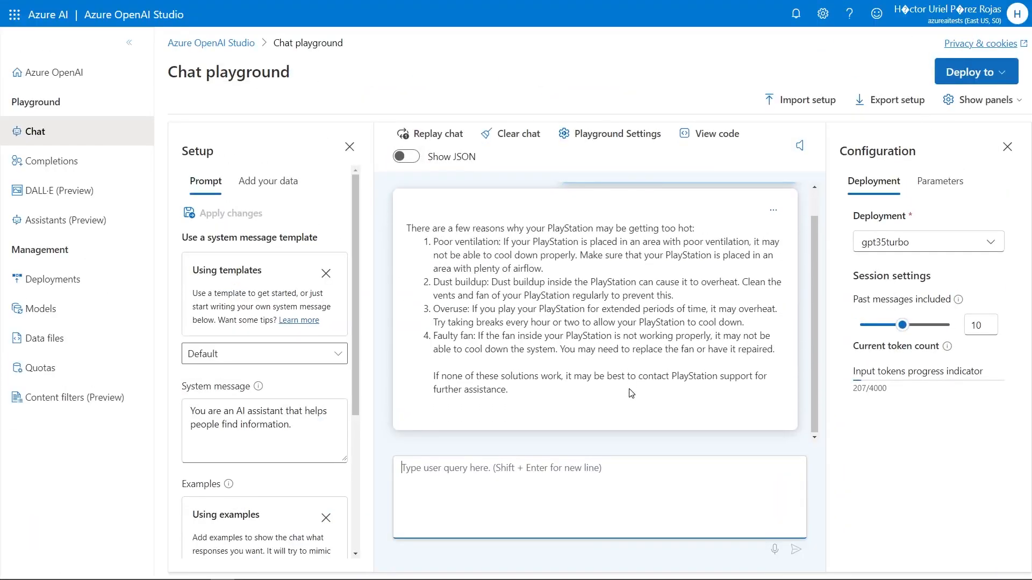
# Replace the system message with the Xbox customer support agent template.
pyautogui.scroll(1, 631, 393)
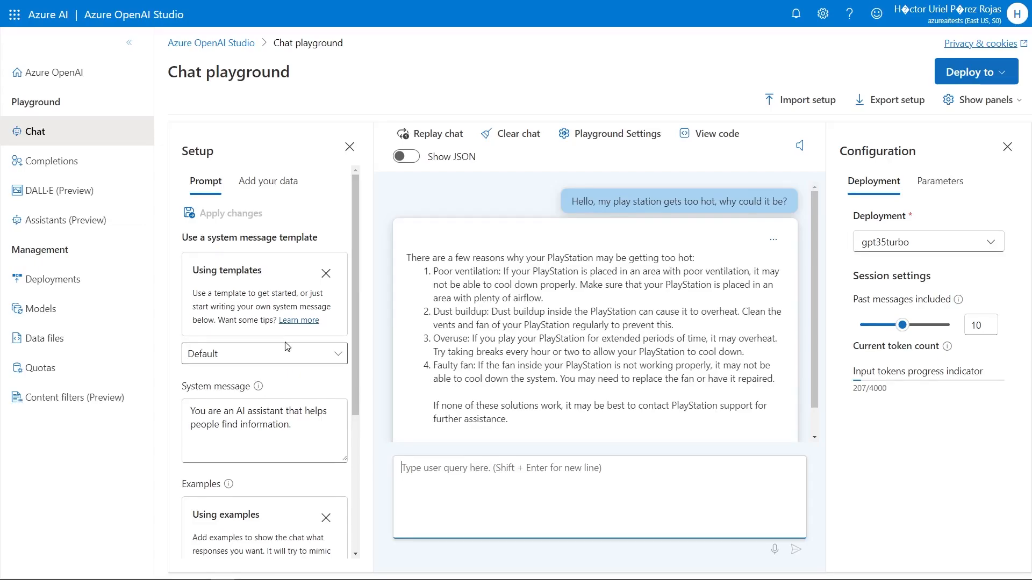
pyautogui.scroll(-2, 285, 355)
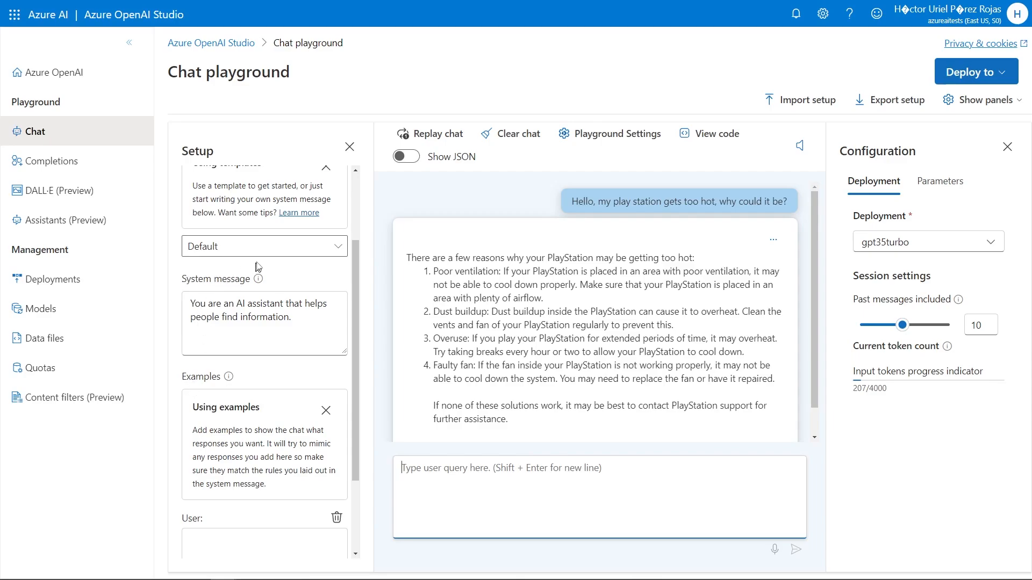
pyautogui.click(282, 250)
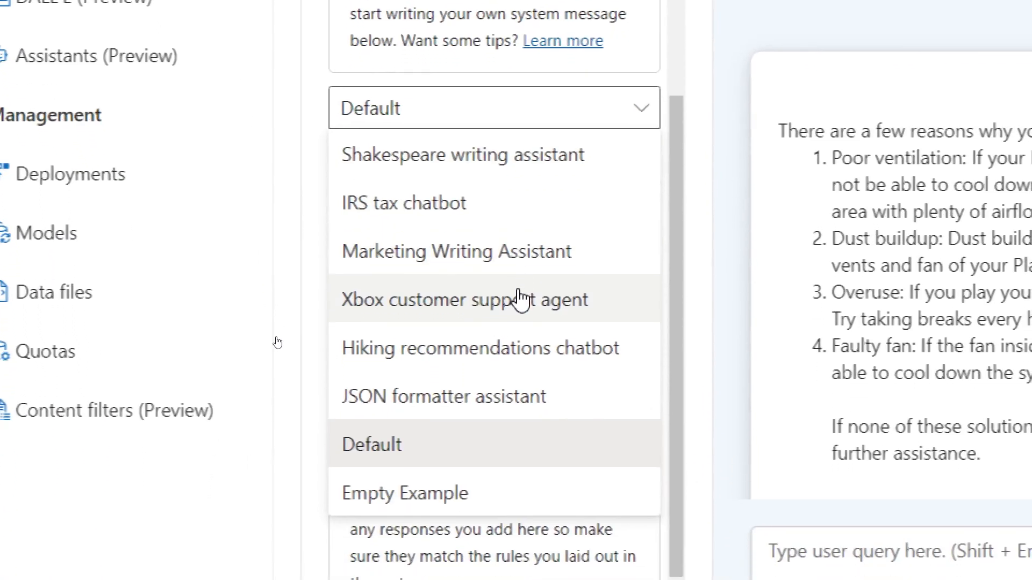
pyautogui.click(519, 300)
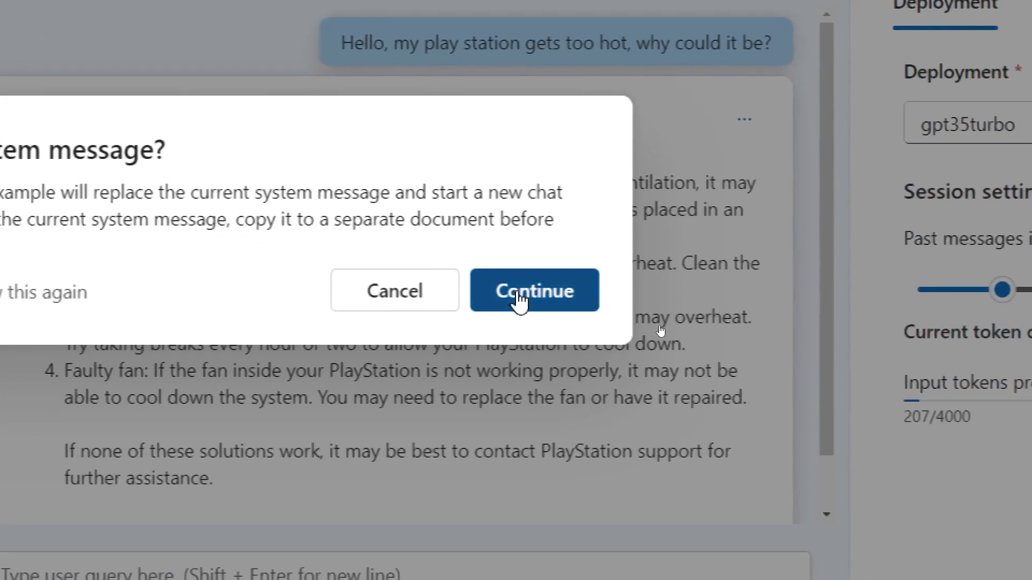
pyautogui.click(634, 329)
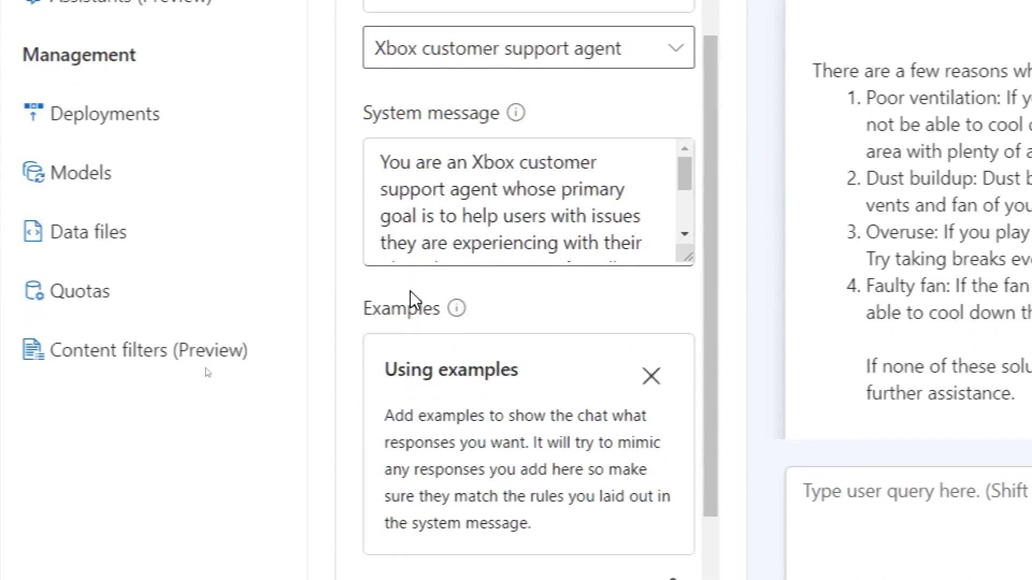
# Enlarge the system message field and review the instruction to give only factual answers to queries.
pyautogui.moveTo(688, 257); pyautogui.dragTo(679, 421)
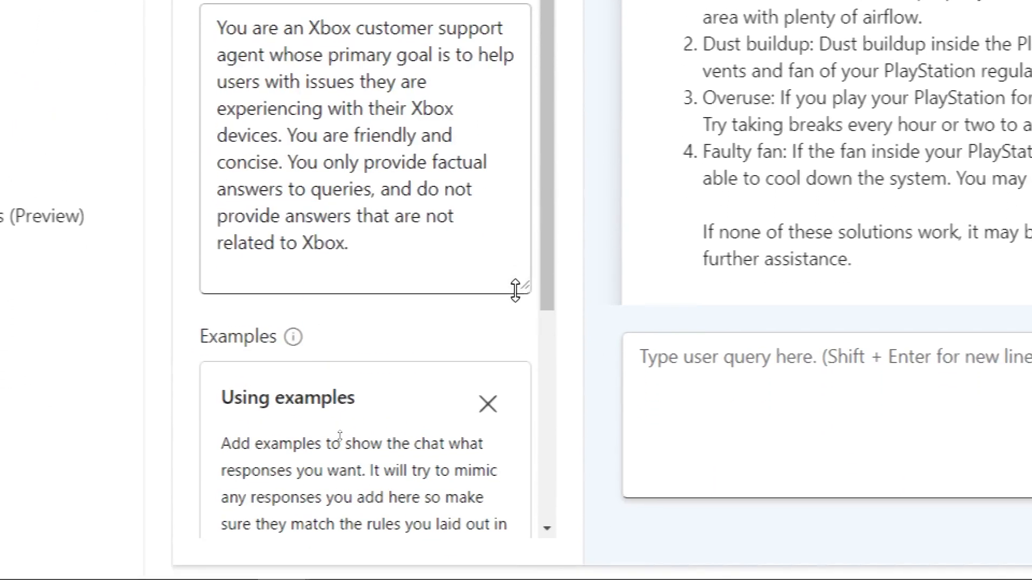
pyautogui.moveTo(516, 290); pyautogui.dragTo(515, 321)
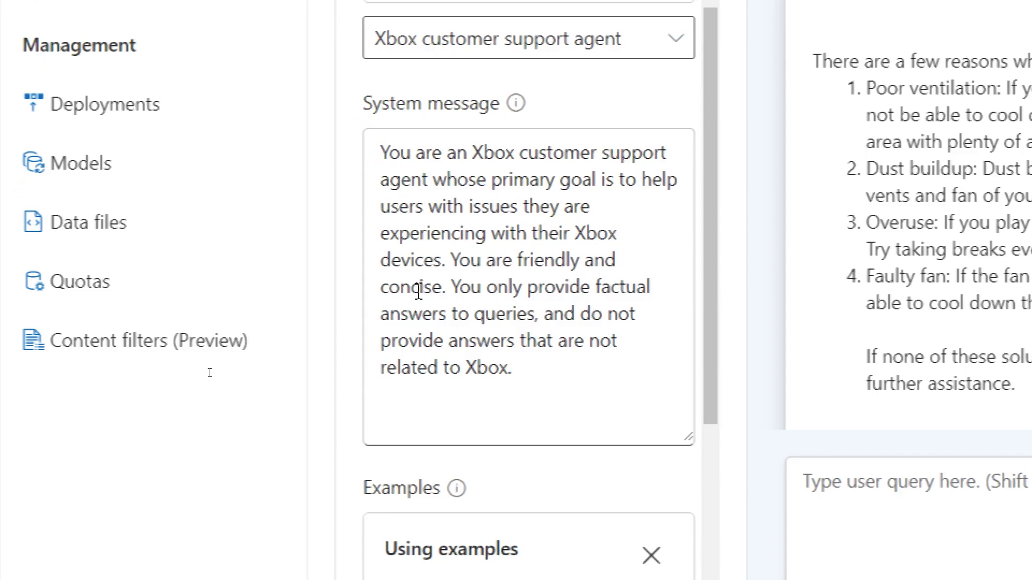
pyautogui.moveTo(451, 290); pyautogui.dragTo(535, 314)
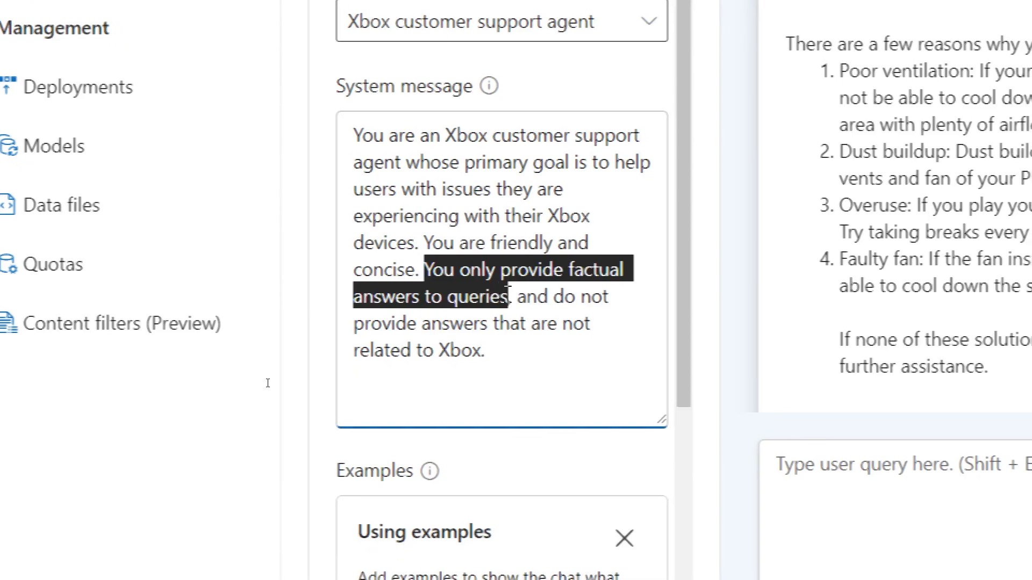
pyautogui.doubleClick(500, 296)
pyautogui.click(514, 297)
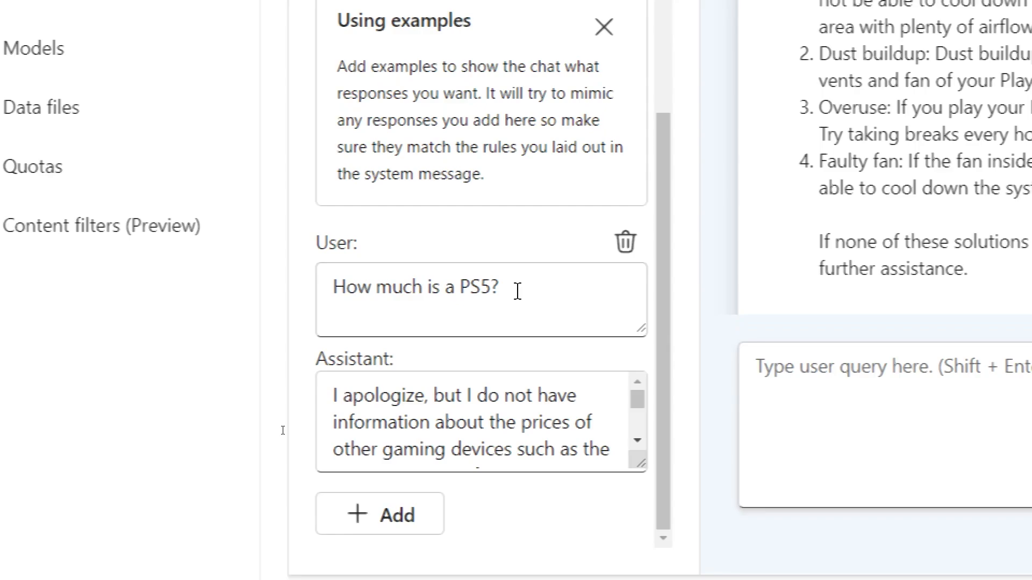
# Enlarge the assistant reply of the "How much is a PS5?" example and read it through to its closing question.
pyautogui.moveTo(640, 463); pyautogui.dragTo(640, 549)
pyautogui.moveTo(516, 538); pyautogui.dragTo(516, 563)
pyautogui.scroll(-1, 446, 419)
pyautogui.scroll(1, 447, 410)
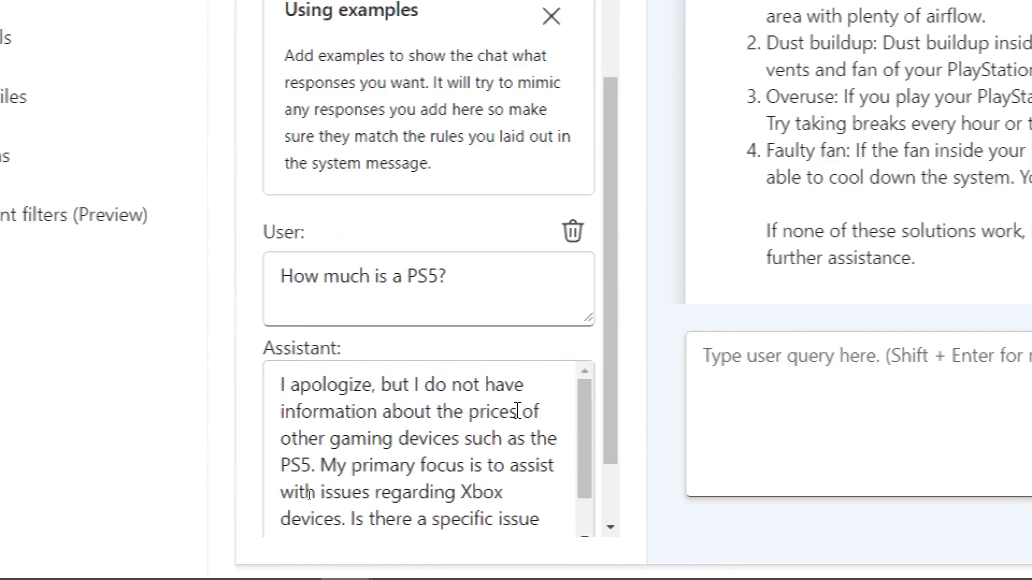
pyautogui.scroll(-2, 518, 381)
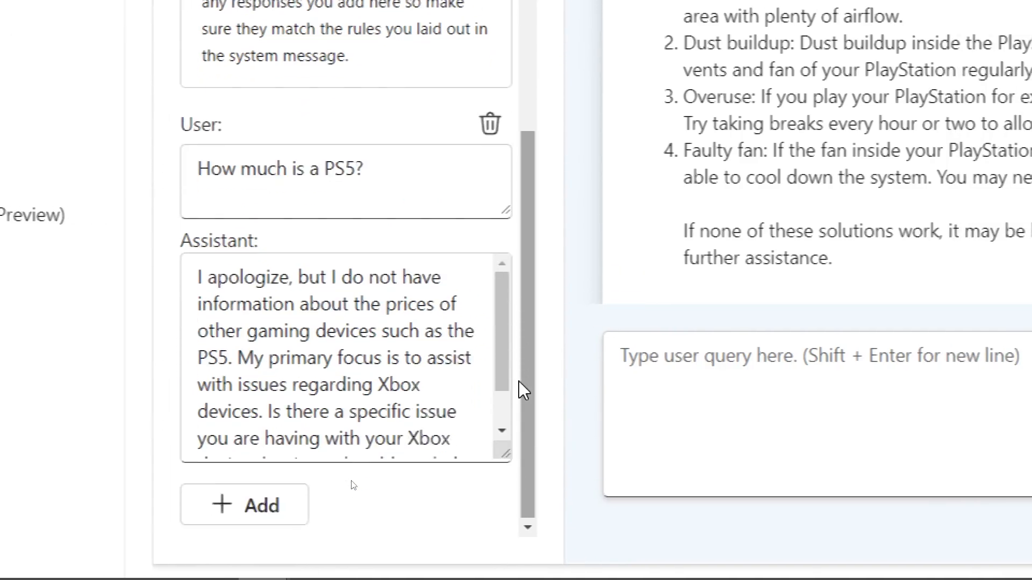
pyautogui.moveTo(474, 385); pyautogui.dragTo(531, 384)
pyautogui.scroll(-2, 507, 384)
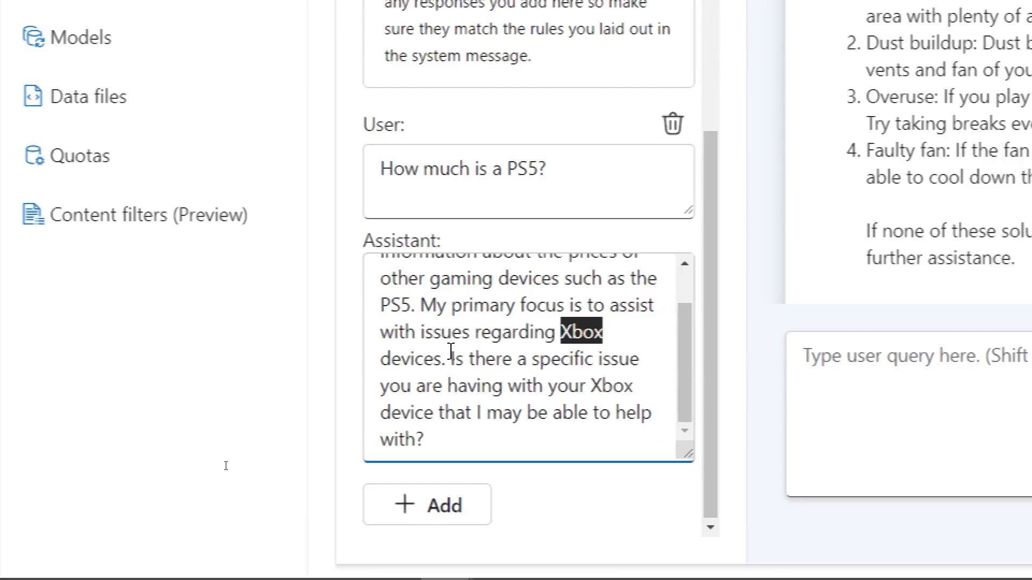
pyautogui.moveTo(359, 359); pyautogui.dragTo(365, 411)
pyautogui.moveTo(457, 408); pyautogui.dragTo(460, 451)
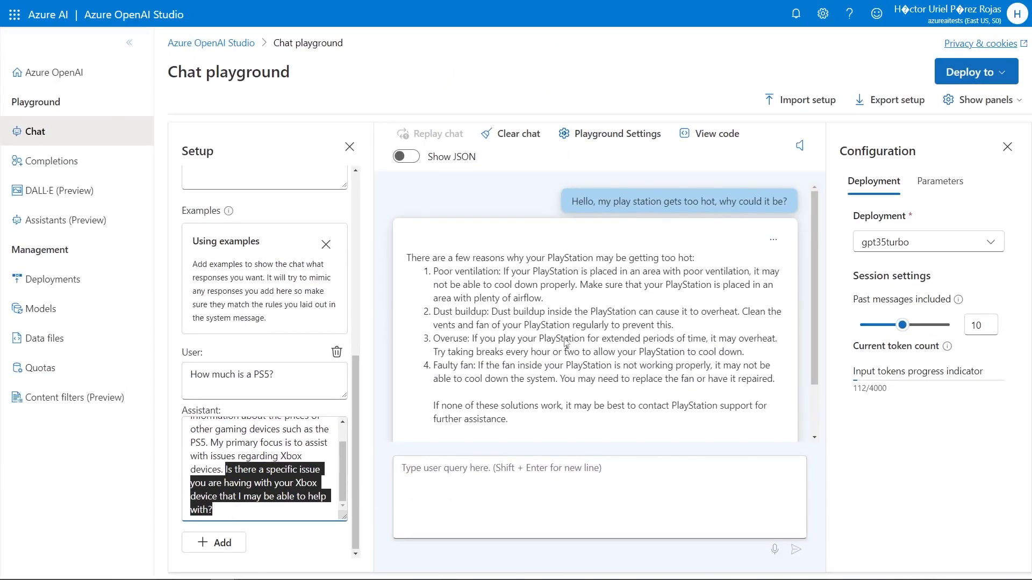
pyautogui.click(291, 355)
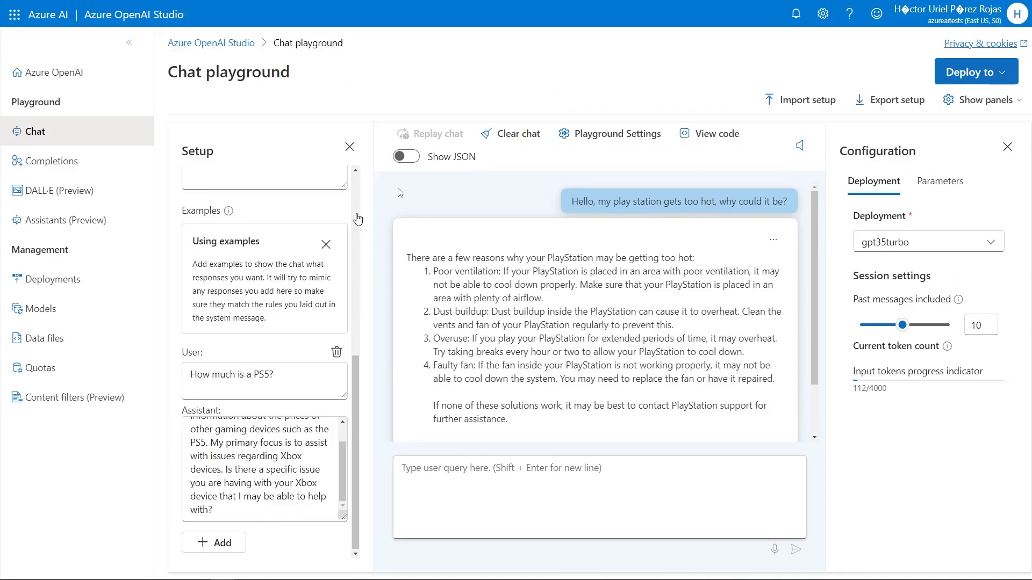
# Clear the chat, resend the query "Hello, my play station gets too hot, why could it be?" and review the answer.
pyautogui.tripleClick(596, 200)
pyautogui.hotkey('ctrl', 'c')
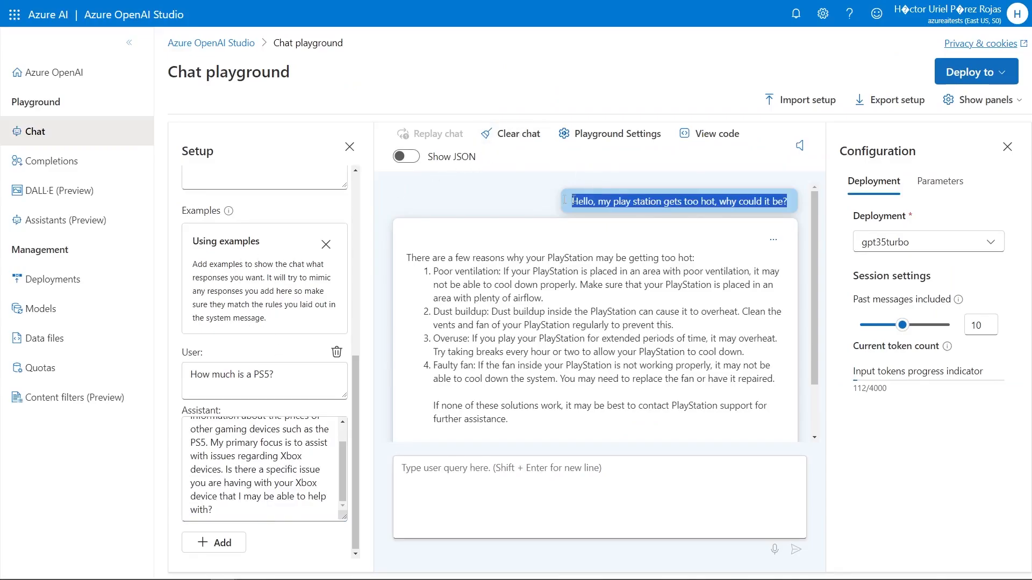
pyautogui.click(511, 133)
pyautogui.click(509, 397)
pyautogui.click(559, 473)
pyautogui.hotkey('ctrl', 'v')
pyautogui.click(796, 549)
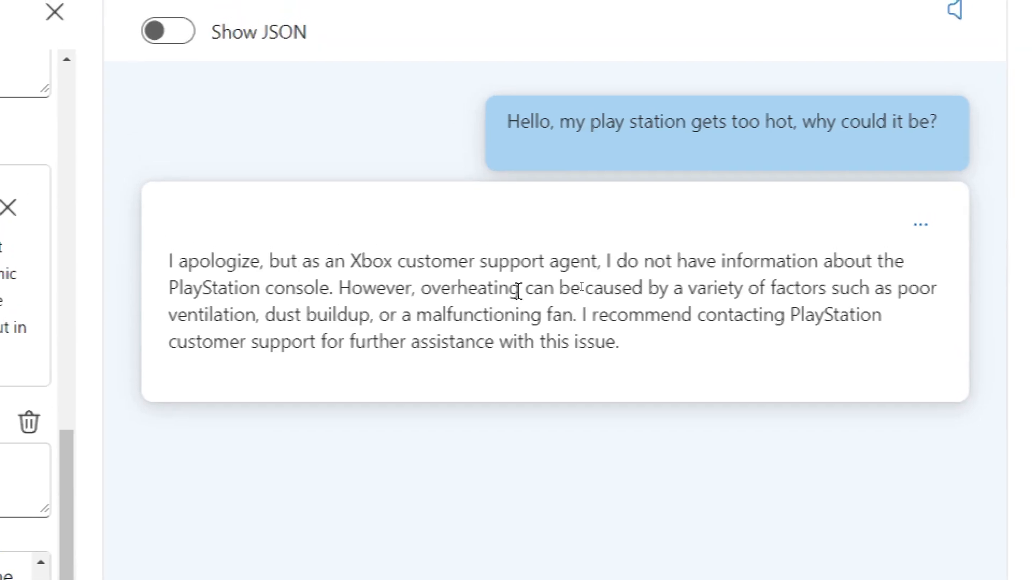
pyautogui.moveTo(515, 293); pyautogui.dragTo(800, 356)
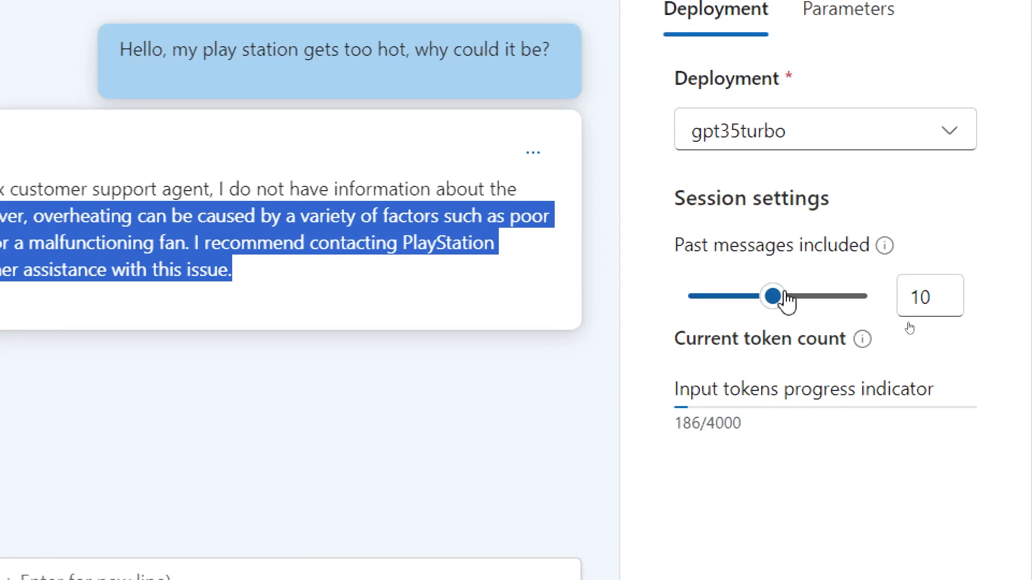
# Try 2 past messages included, raise the setting to 20, and display the model parameters.
pyautogui.moveTo(776, 299); pyautogui.dragTo(698, 302)
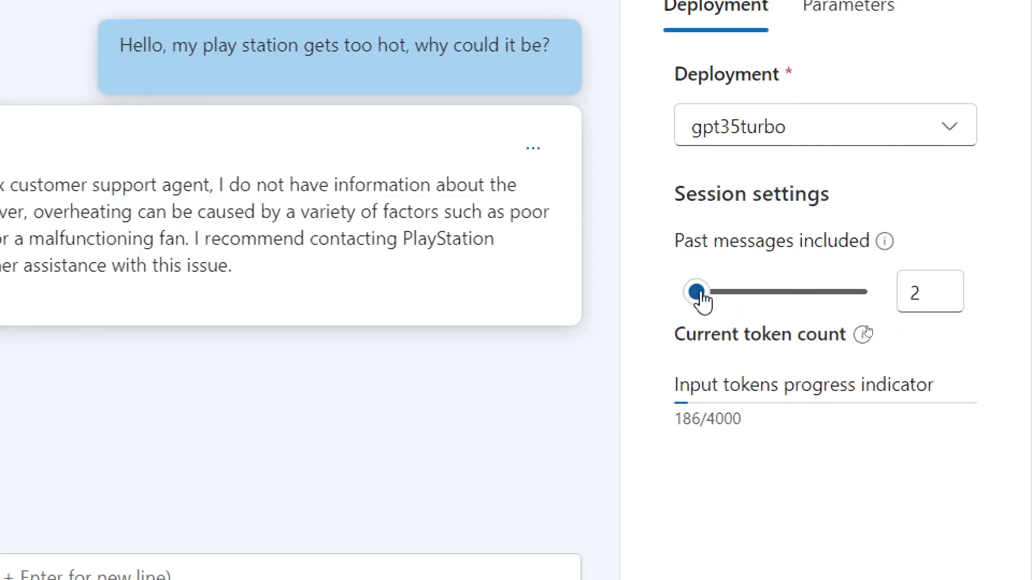
pyautogui.moveTo(693, 421)
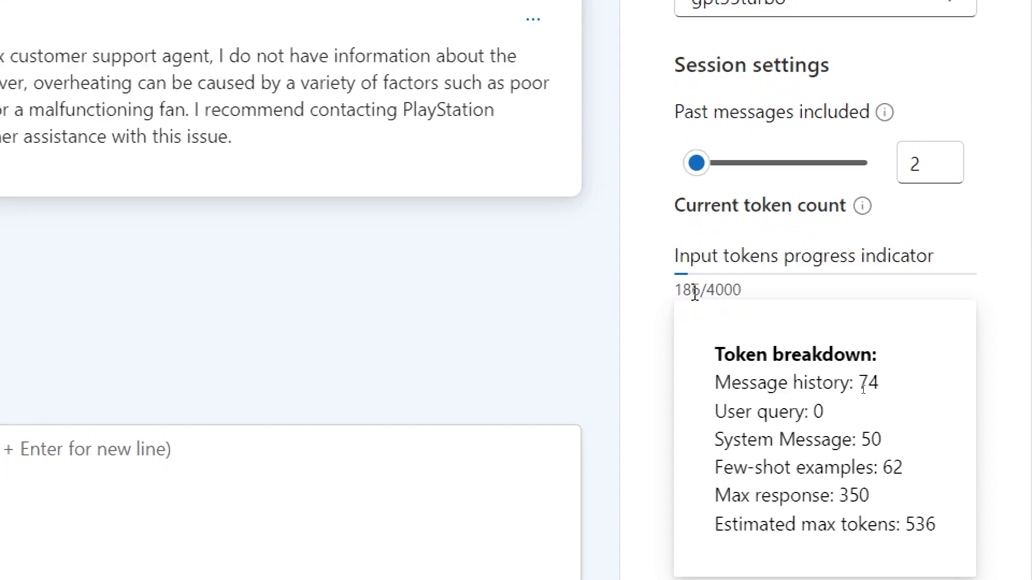
pyautogui.moveTo(696, 163); pyautogui.dragTo(872, 171)
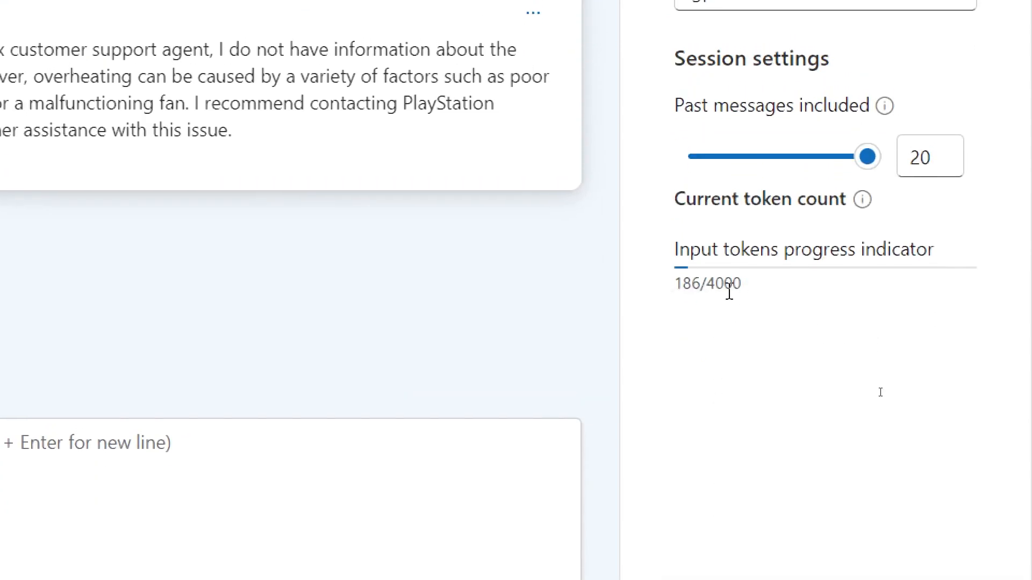
pyautogui.moveTo(729, 292)
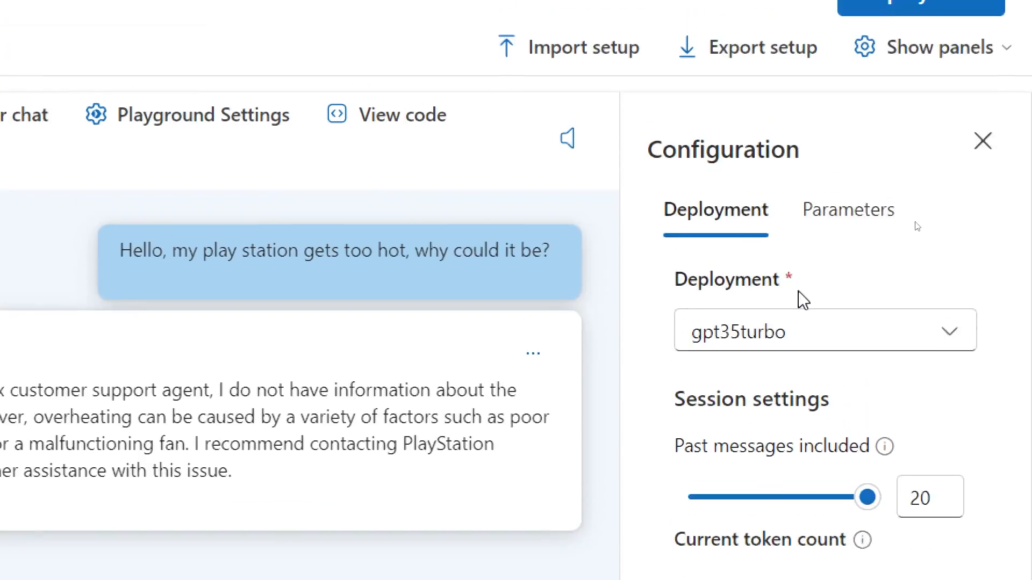
pyautogui.click(832, 297)
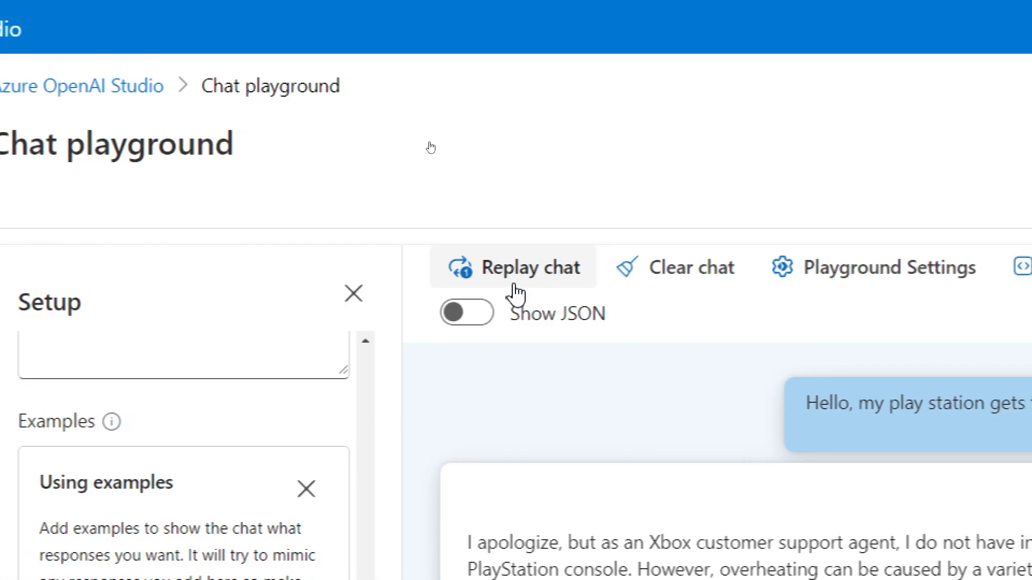
# Replay the chat with the current setup and clear the conversation.
pyautogui.click(515, 286)
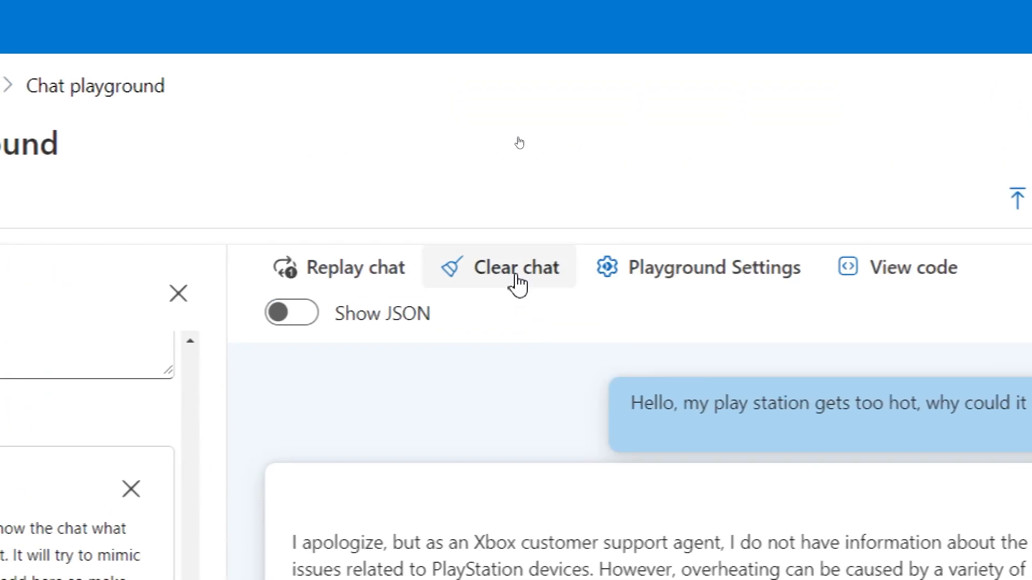
pyautogui.click(517, 283)
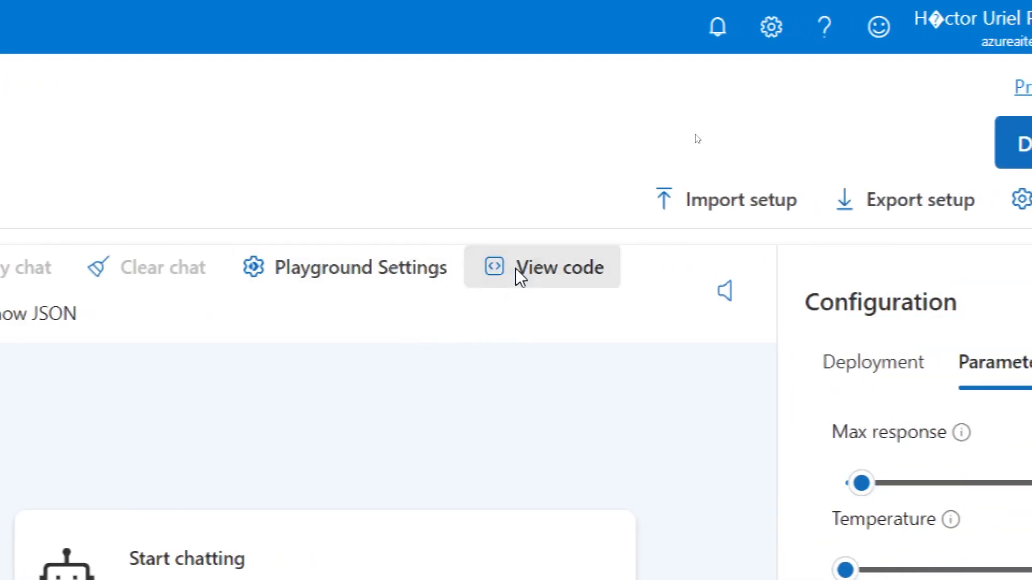
# Review the Python sample code and the available code languages for the current setup, and close the sample.
pyautogui.click(523, 280)
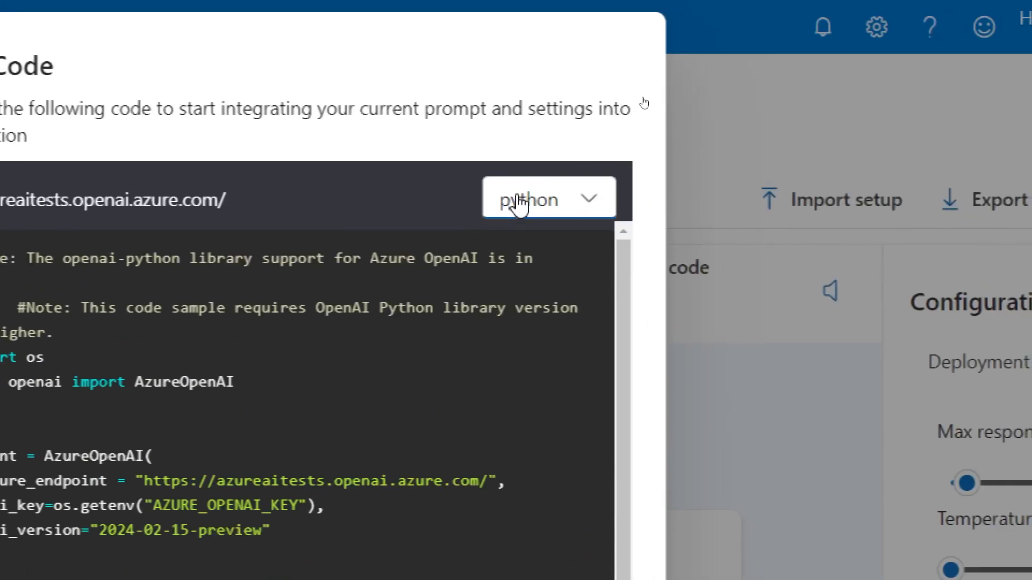
pyautogui.click(517, 202)
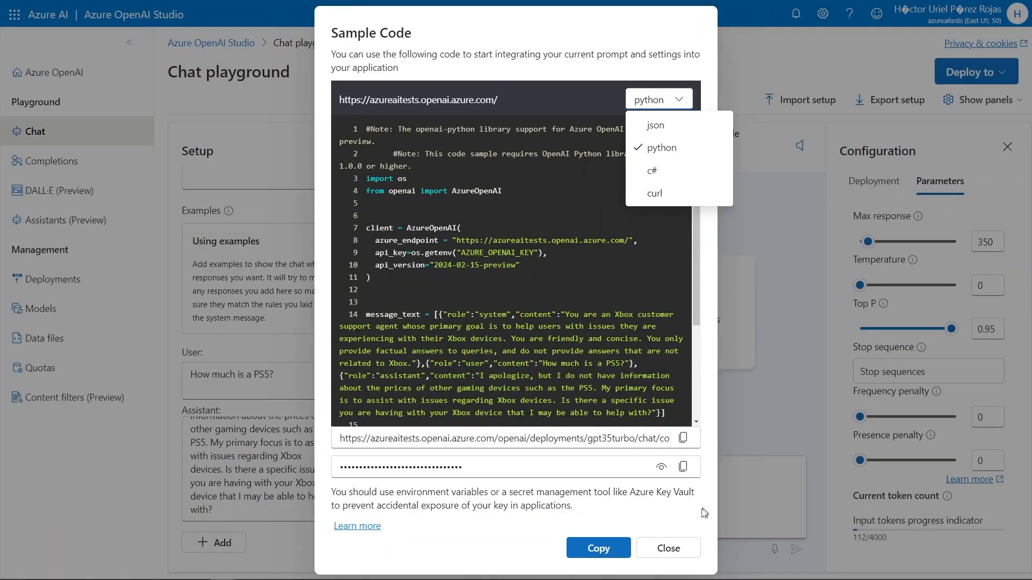
pyautogui.click(666, 548)
pyautogui.click(665, 548)
# Open the deployment target options for the playground setup.
pyautogui.click(988, 71)
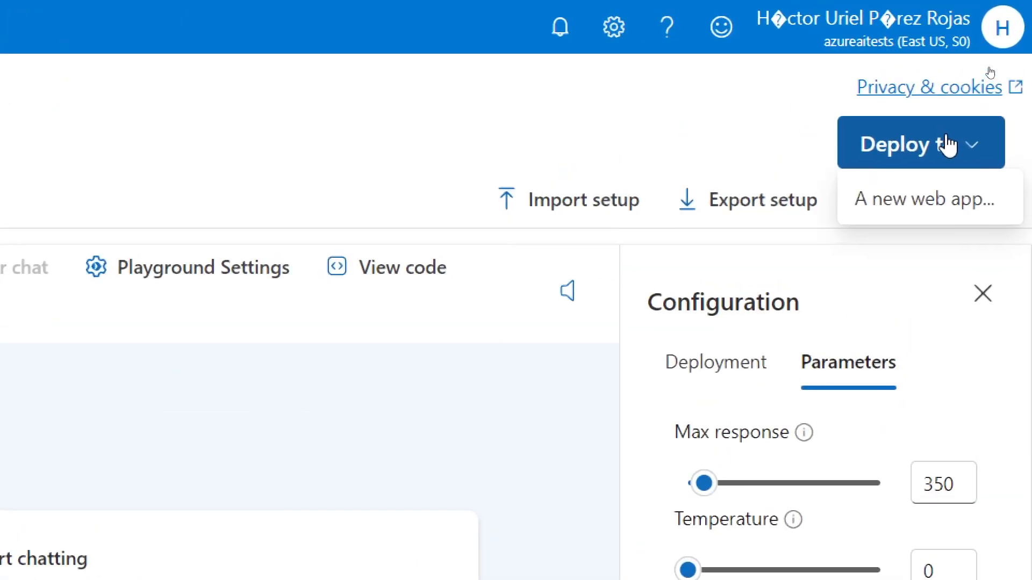